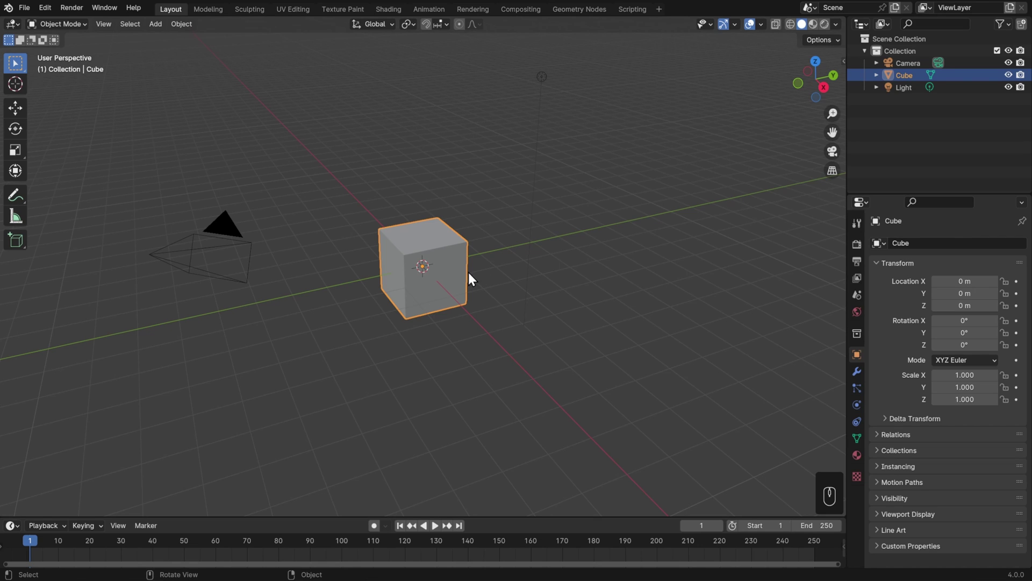
Tilt the default cube with R, then save the scene as whateverwedlike.blend.
key(r)
click(581, 182)
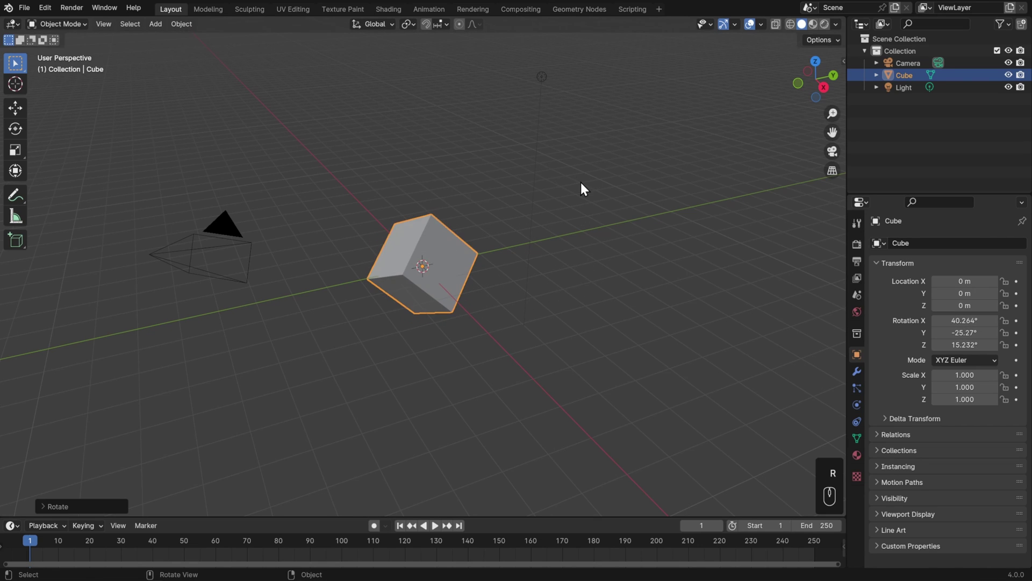
click(31, 8)
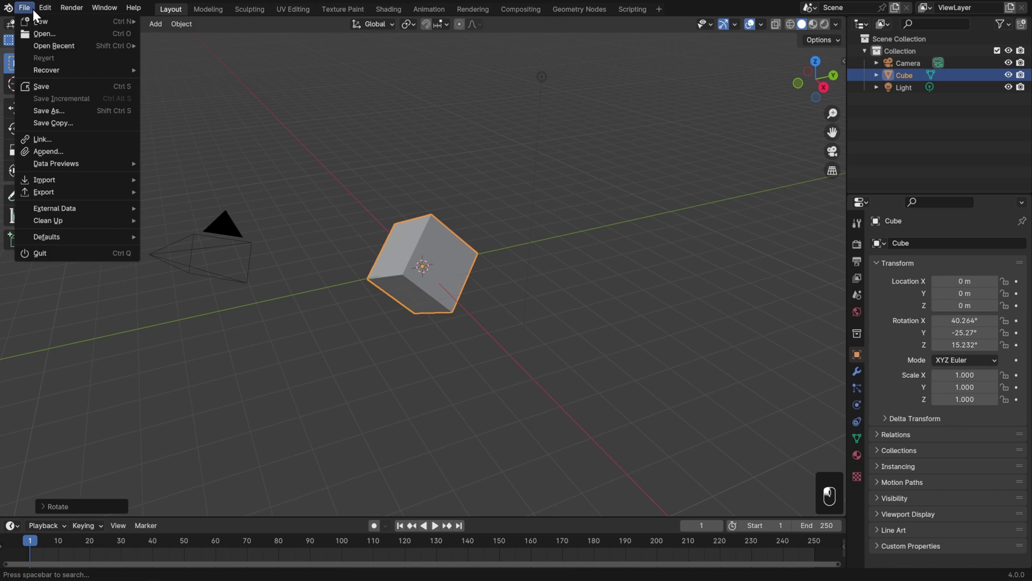
click(33, 86)
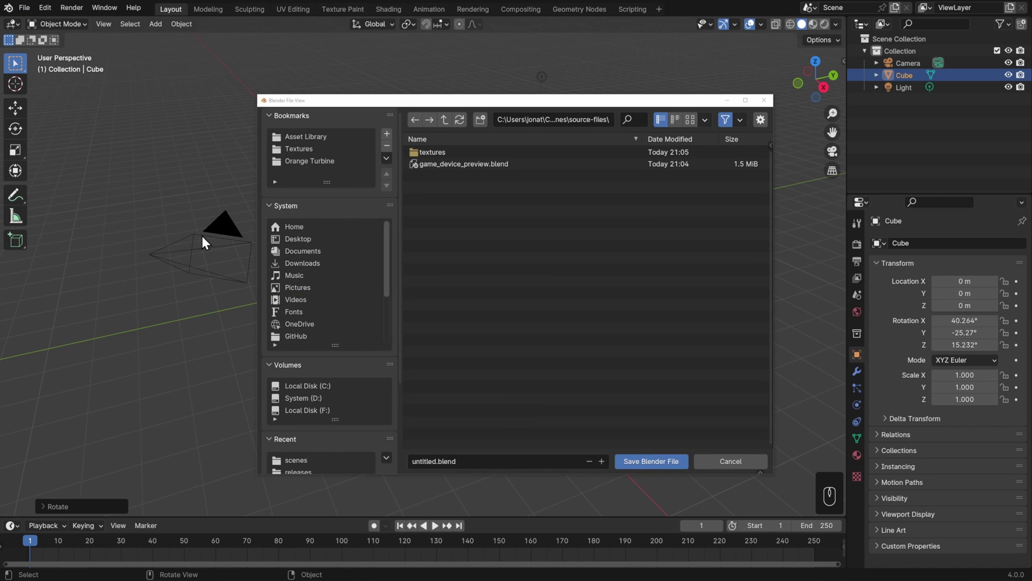
click(473, 464)
text(whateverwedlike)
key(Return)
click(642, 460)
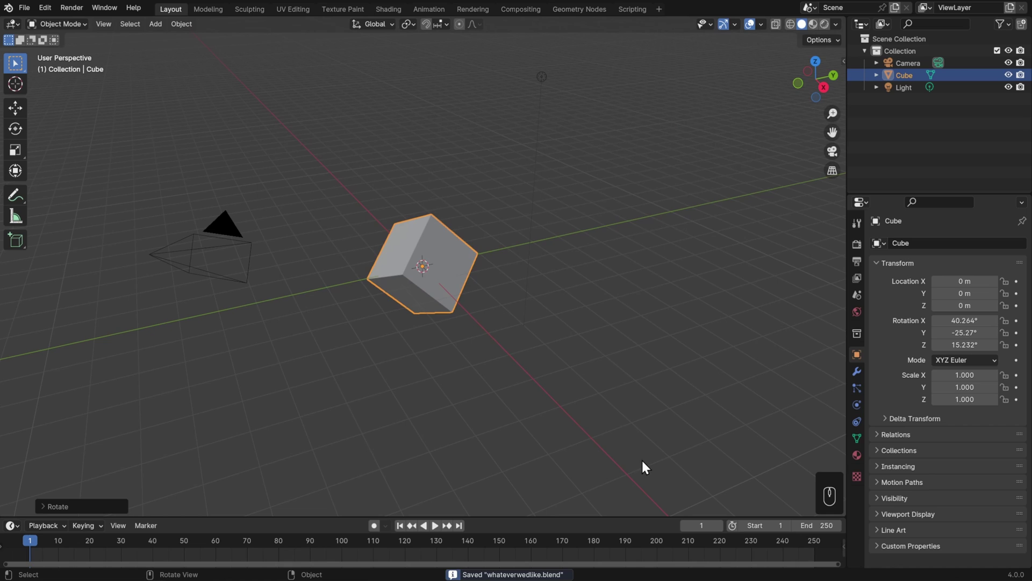
Trackball-rotate the cube, enlarge the timeline, split the 3D view in two, saving each change.
key(r)
key(r)
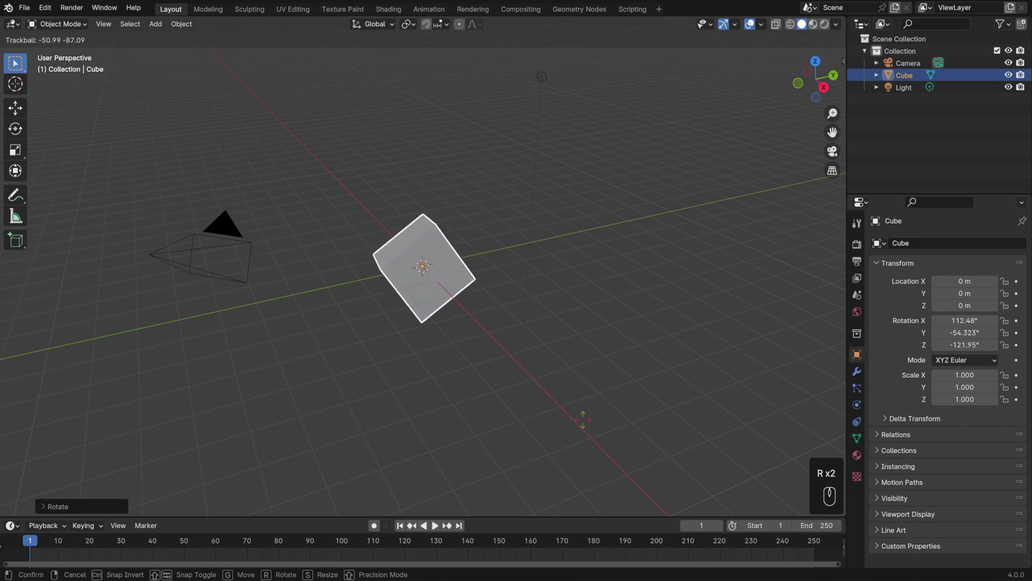
click(635, 414)
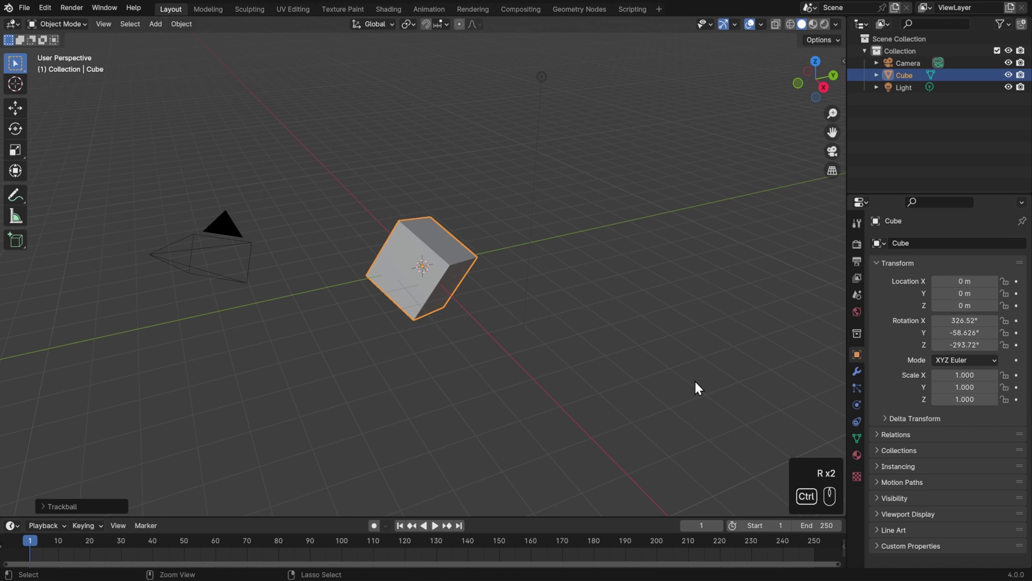
key(ctrl+s)
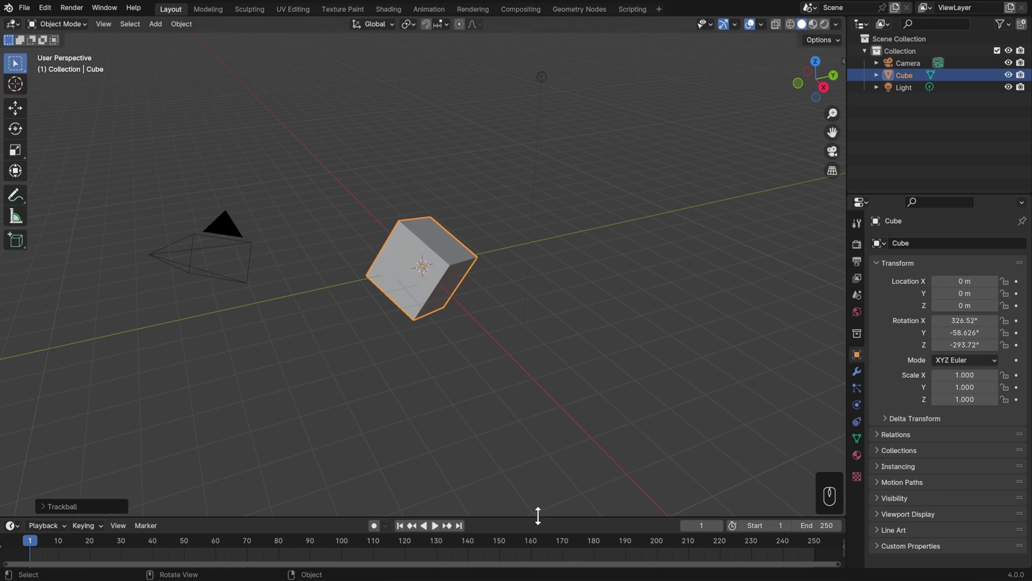
drag(534, 516, 543, 394)
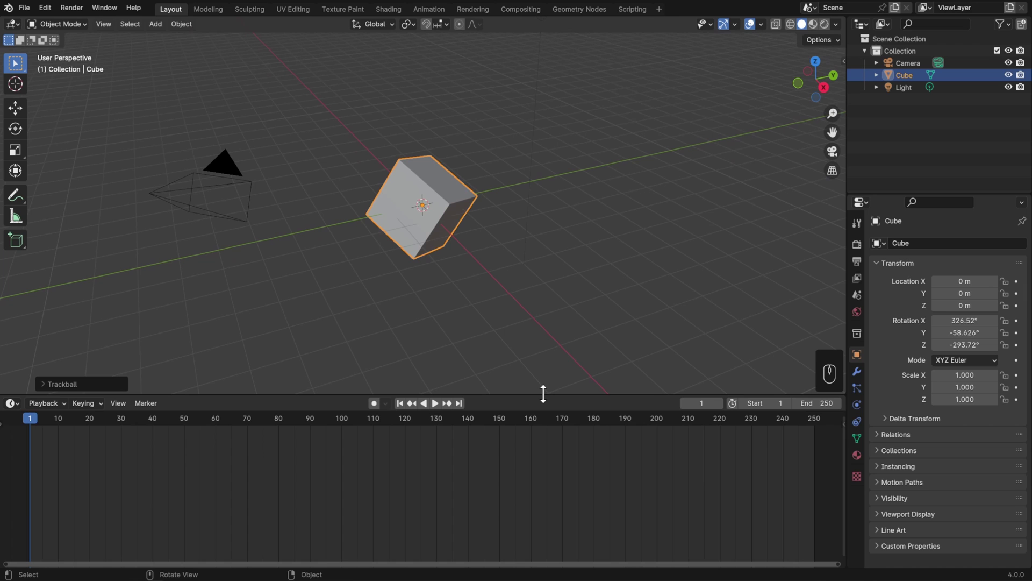
drag(843, 19, 454, 26)
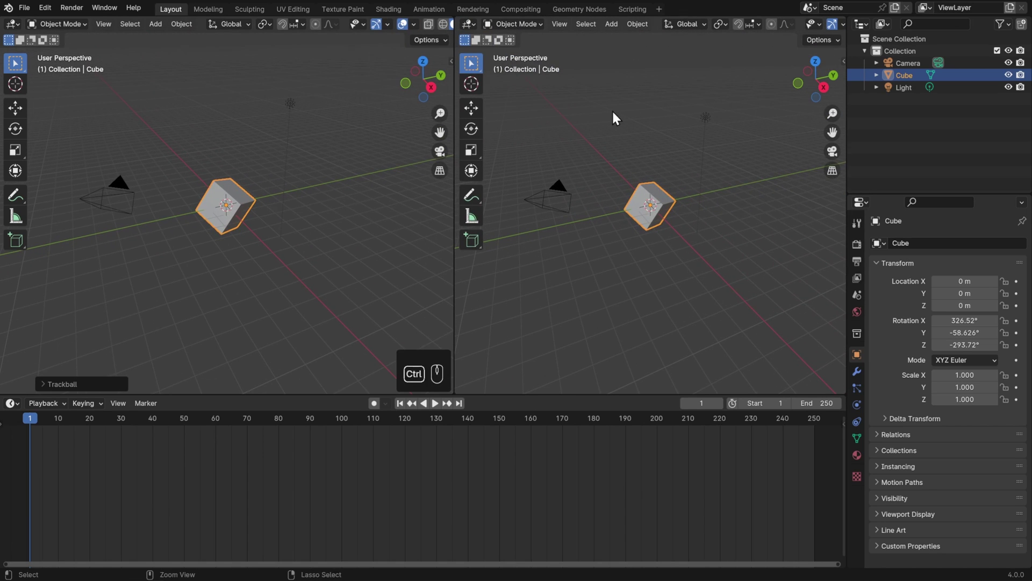
key(ctrl+s)
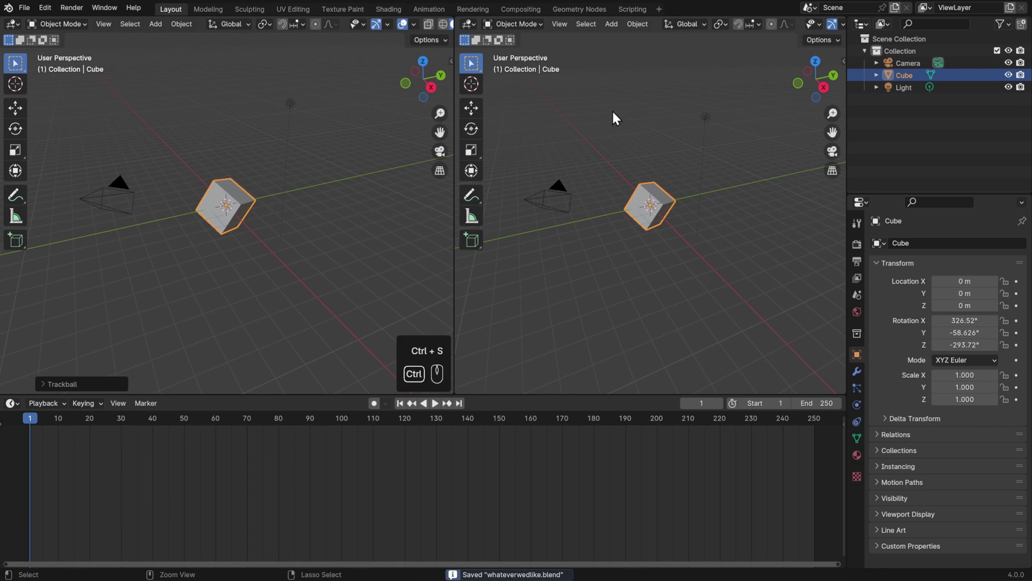
Start a new Tutorial scene, then reopen whateverwedlike.blend from Open Recent.
click(31, 8)
mouse_move(31, 21)
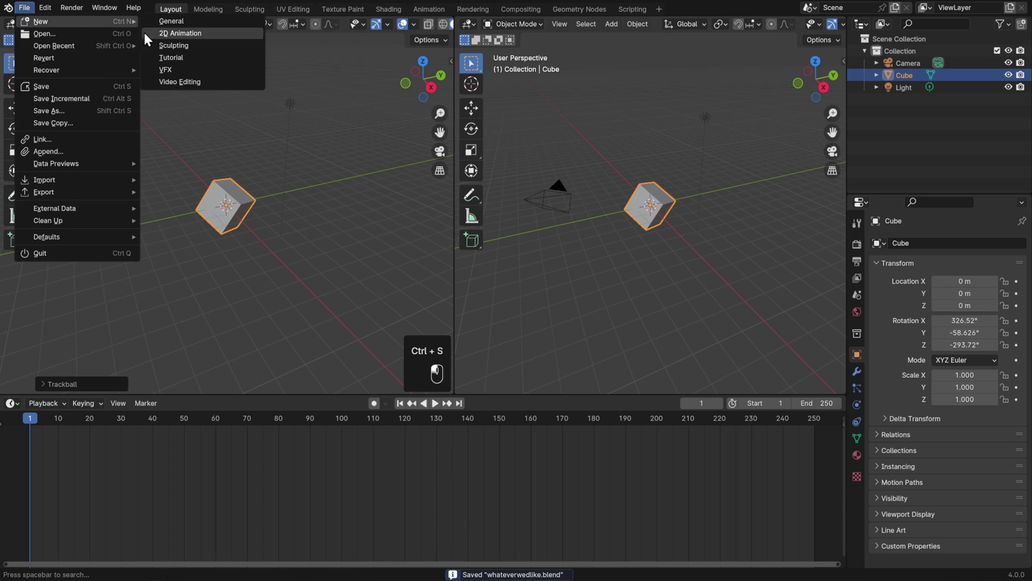
click(189, 56)
click(25, 8)
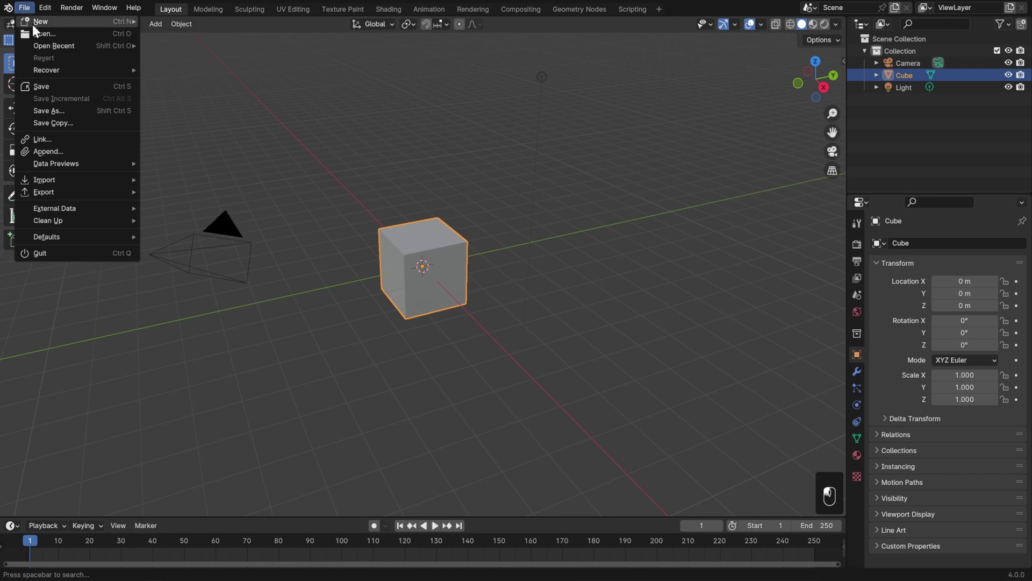
mouse_move(40, 44)
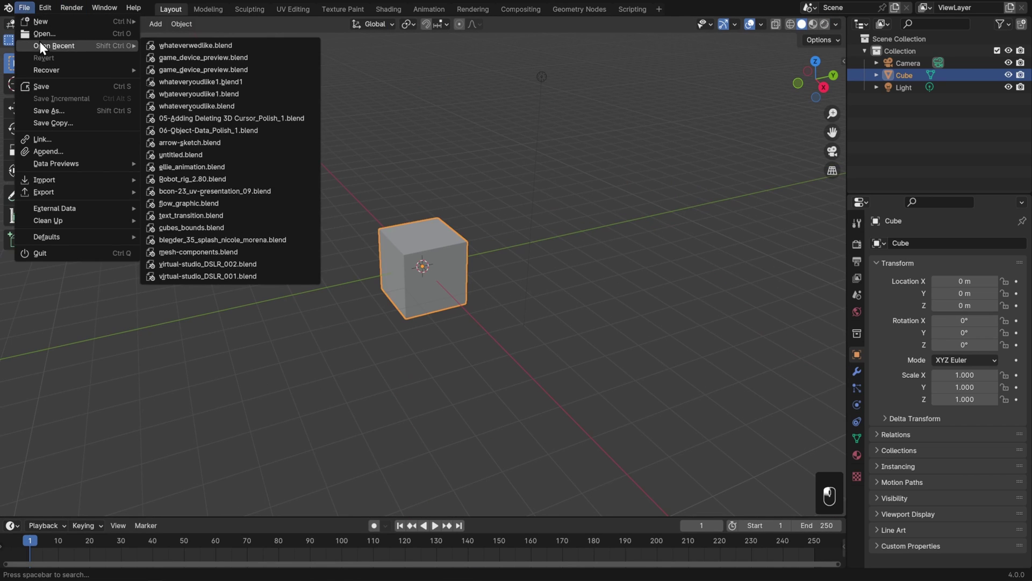
click(204, 46)
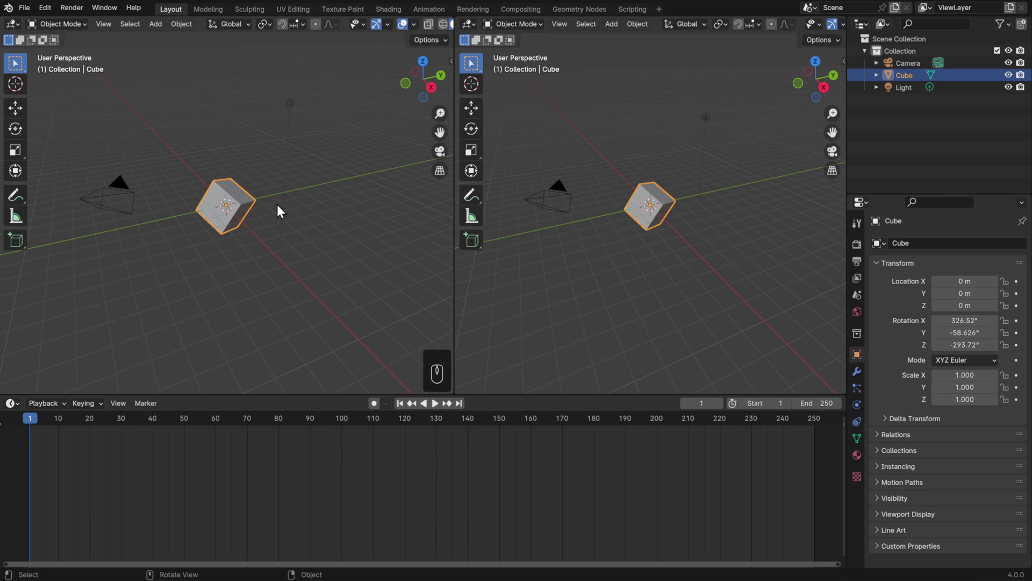
Start a fresh scene from the Tutorial template.
click(31, 8)
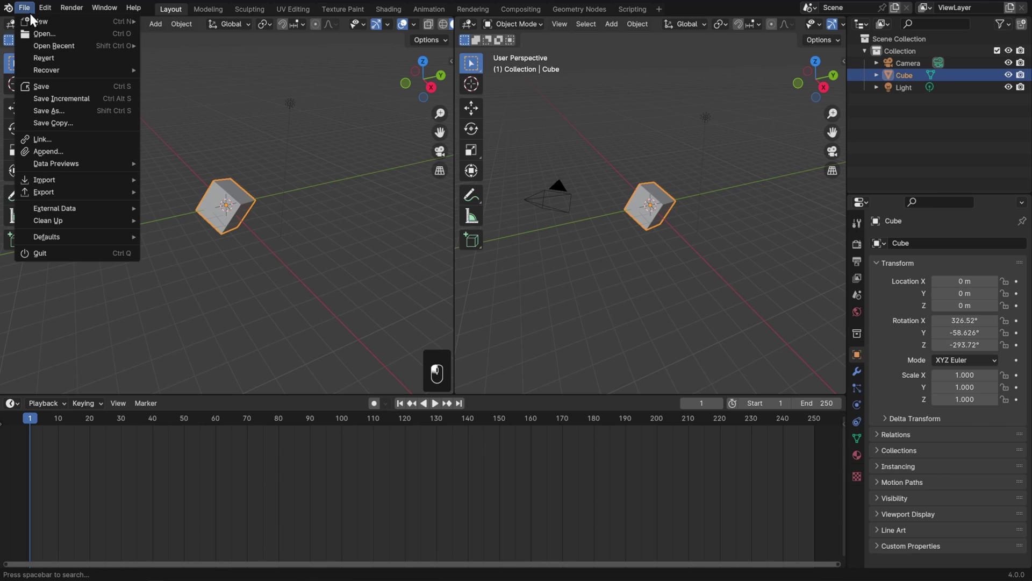
mouse_move(38, 20)
click(184, 58)
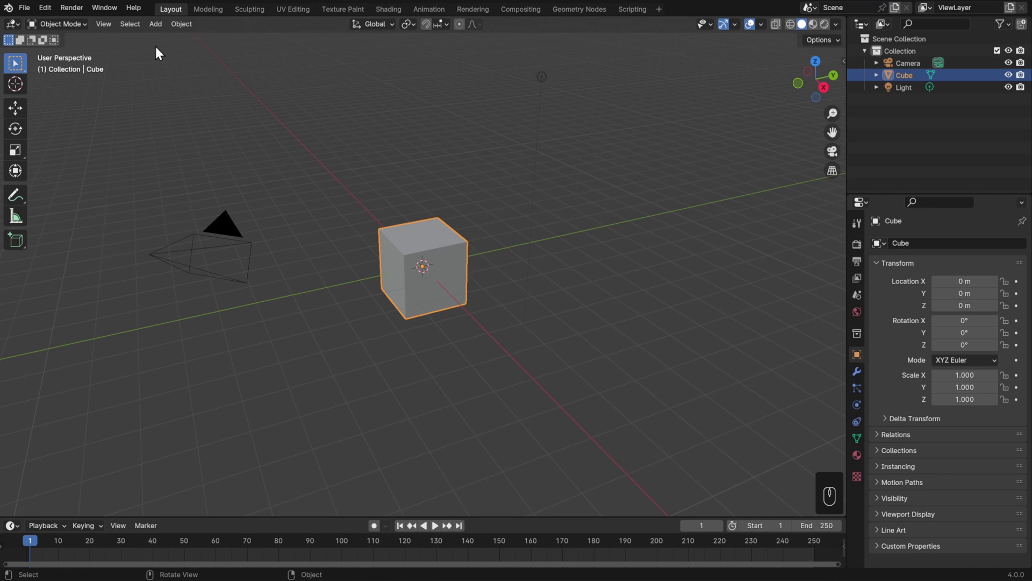
Open whateverwedlike.blend with Load UI left unchecked.
click(25, 8)
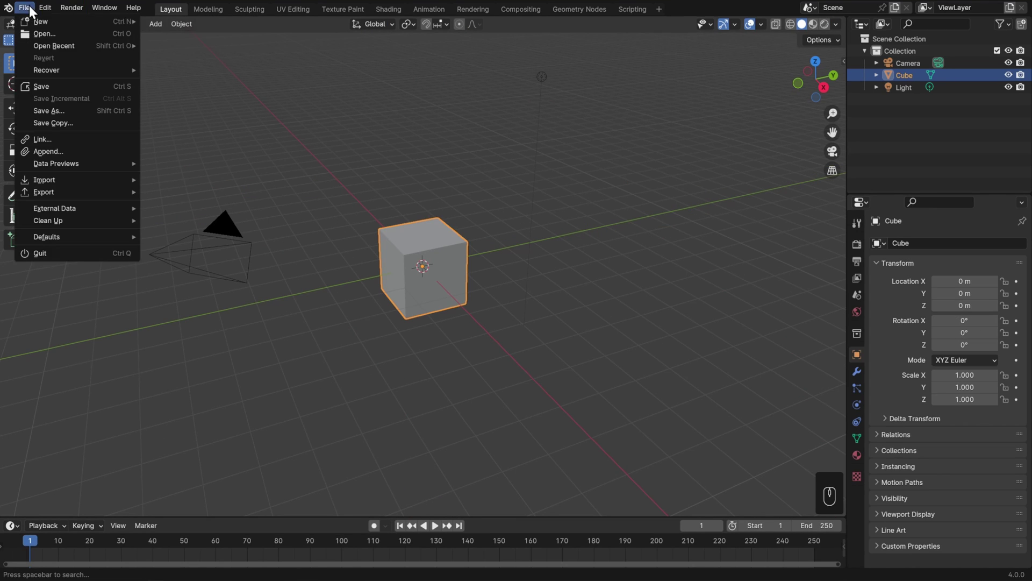
click(52, 33)
click(480, 176)
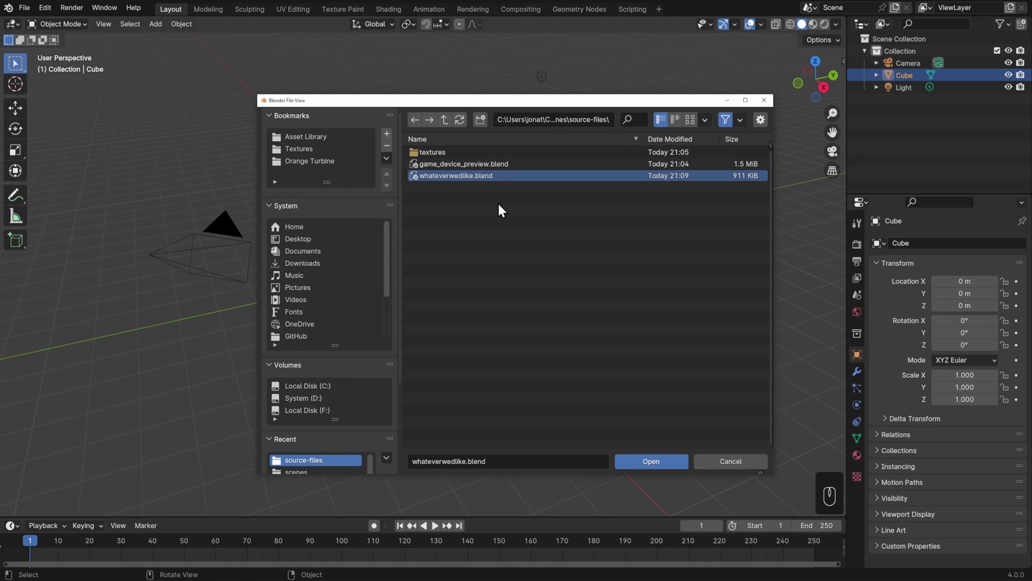
click(759, 120)
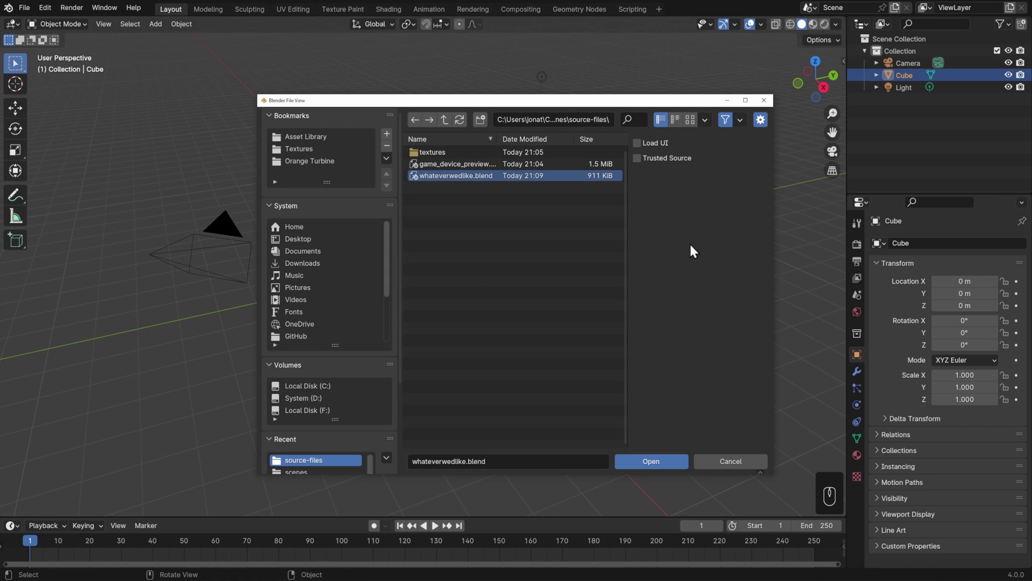
click(663, 460)
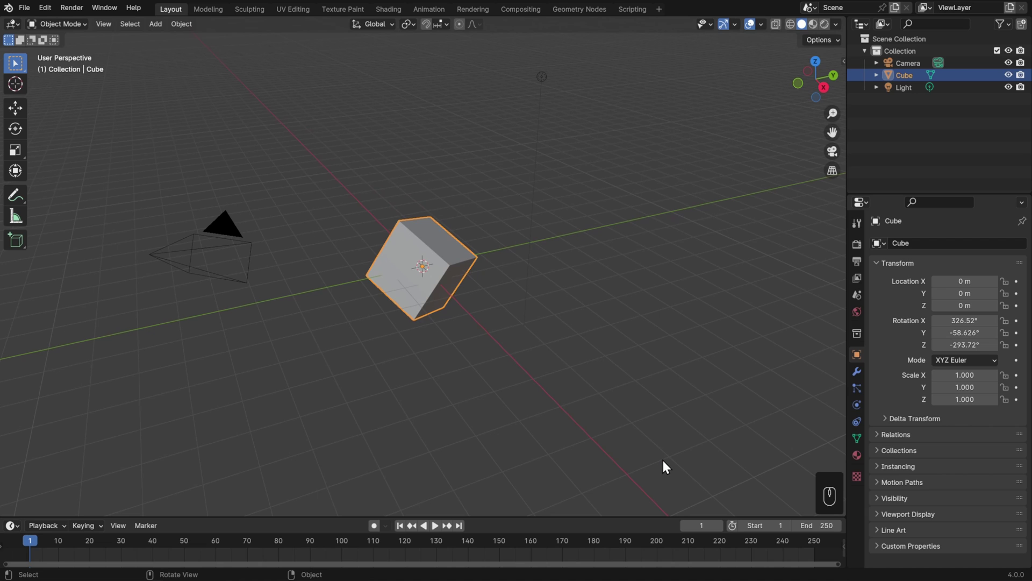
Duplicate the cube four times, placing copies up-right, upper left, lower left and lower right.
key(shift+d)
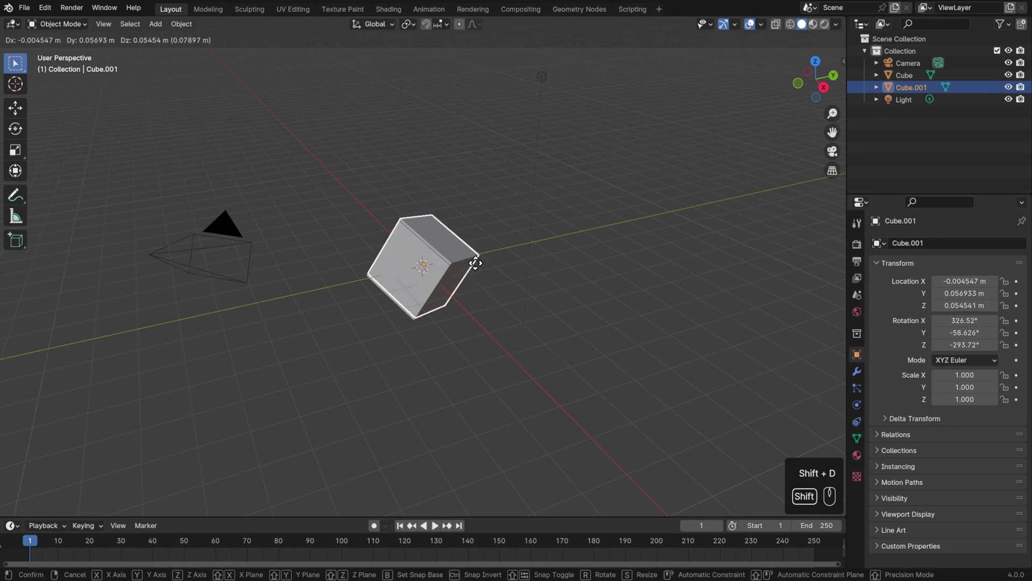
click(525, 221)
key(shift+d)
click(377, 207)
key(shift+d)
click(400, 409)
key(shift+d)
click(564, 352)
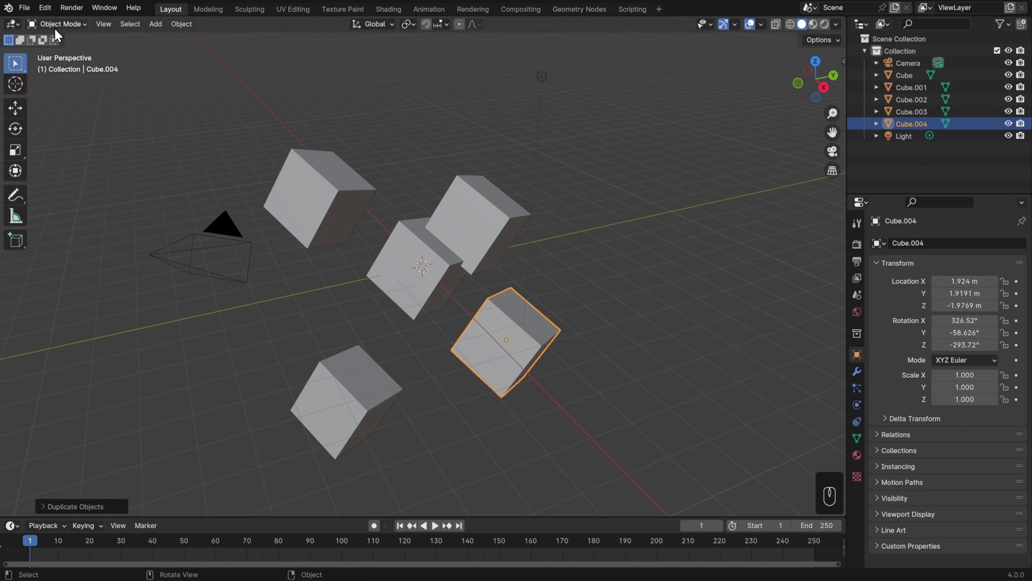
Browse the auto-save recovery files via File > Recover > Auto Save.
click(26, 8)
mouse_move(46, 72)
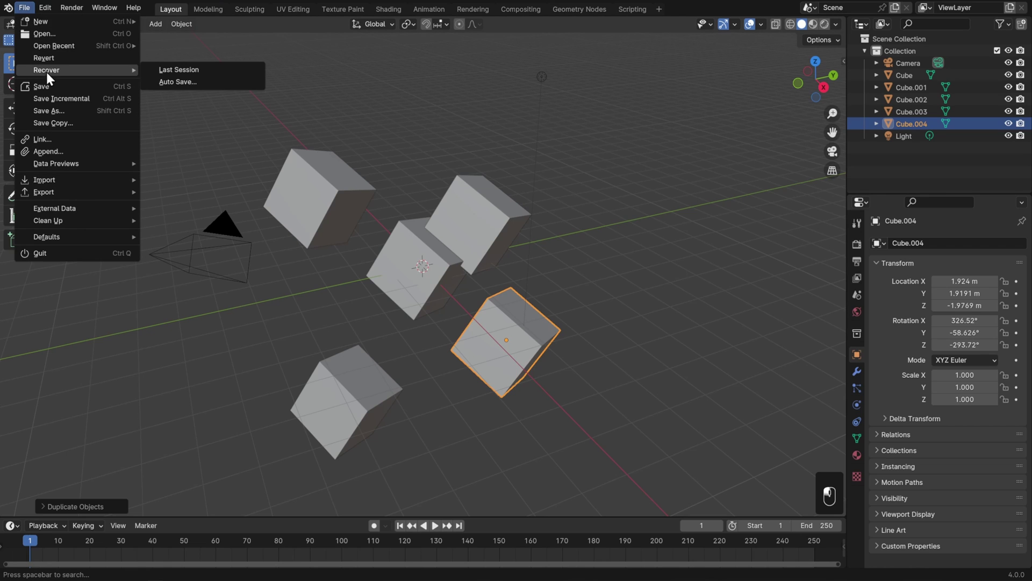
click(182, 82)
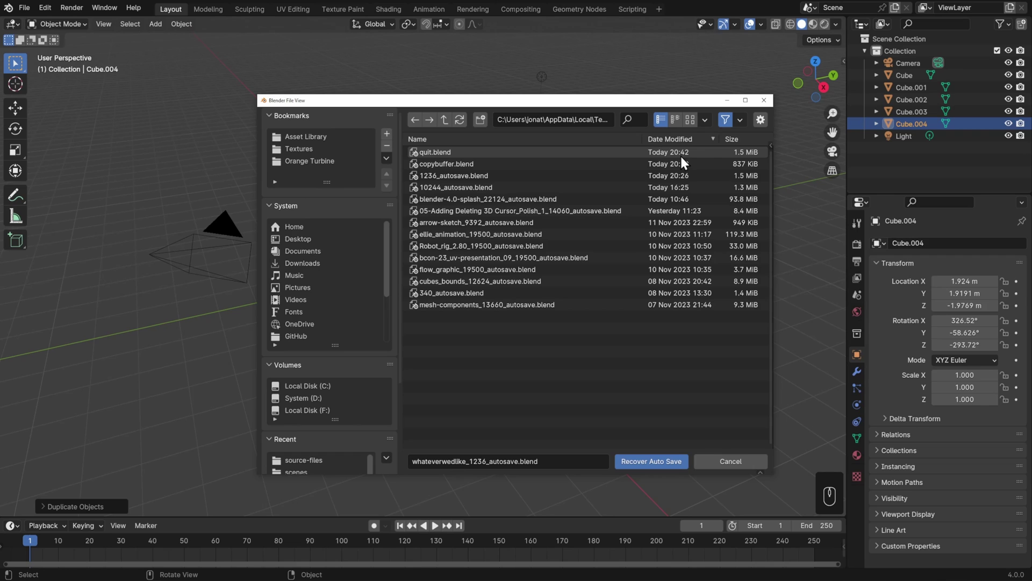
Cancel recovery and show Save & Load preferences: Save Versions 1, 2-minute auto-save timer.
click(719, 465)
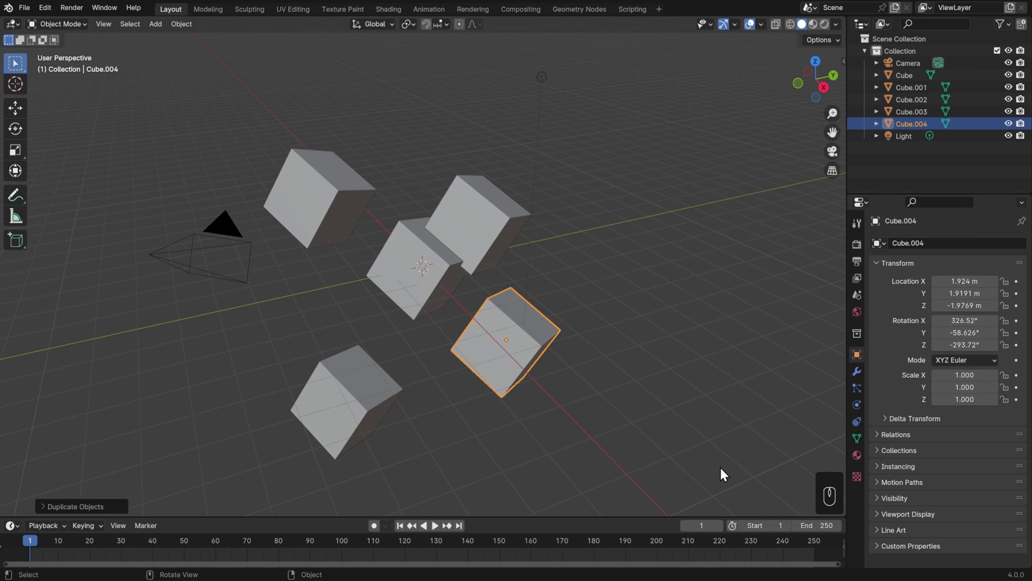
click(45, 8)
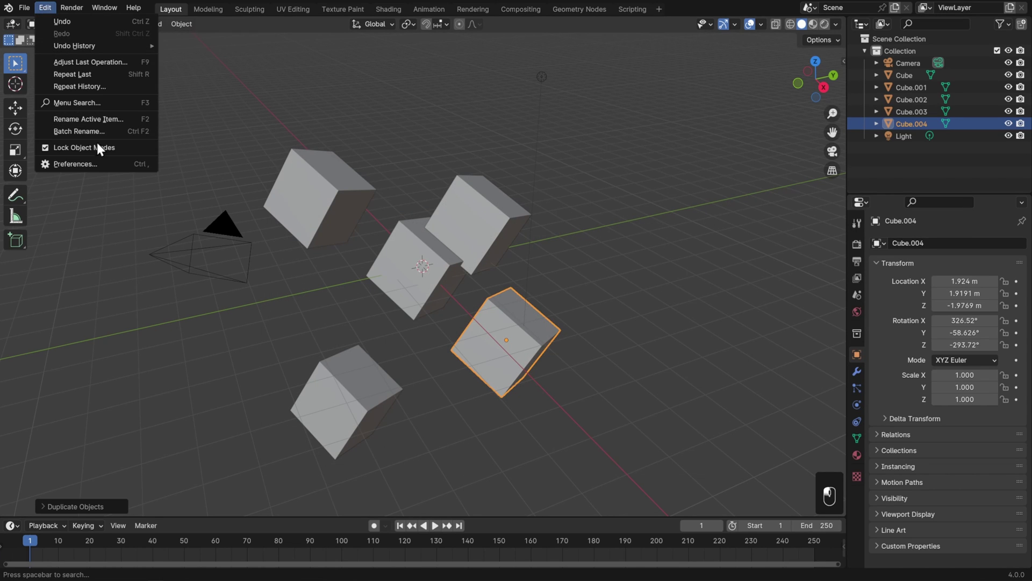
click(101, 160)
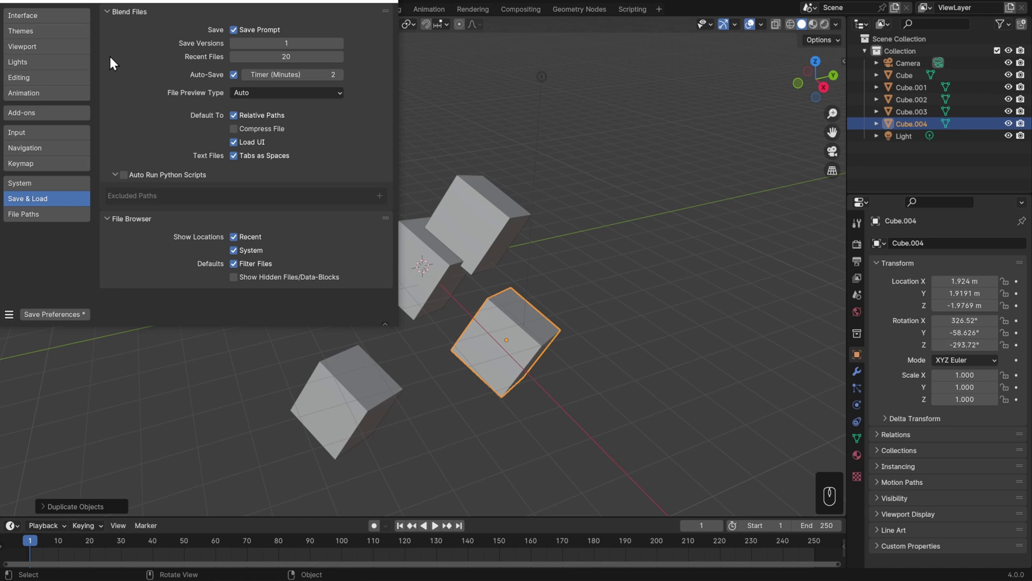
drag(121, 2, 174, 94)
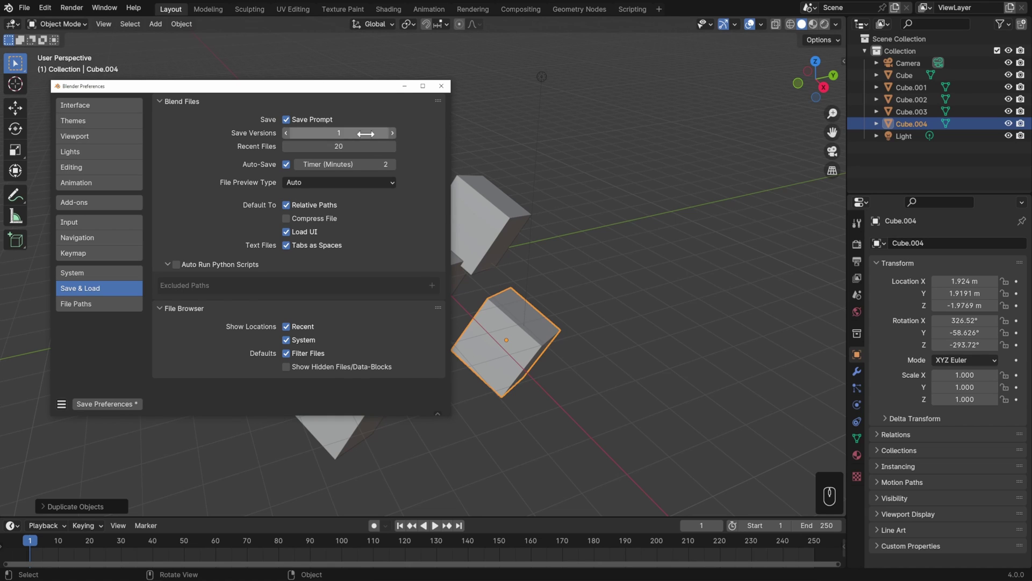
Discard unsaved changes, disable the file filter, and open the whateverwedlike.blend1 backup.
click(441, 86)
click(20, 6)
click(31, 31)
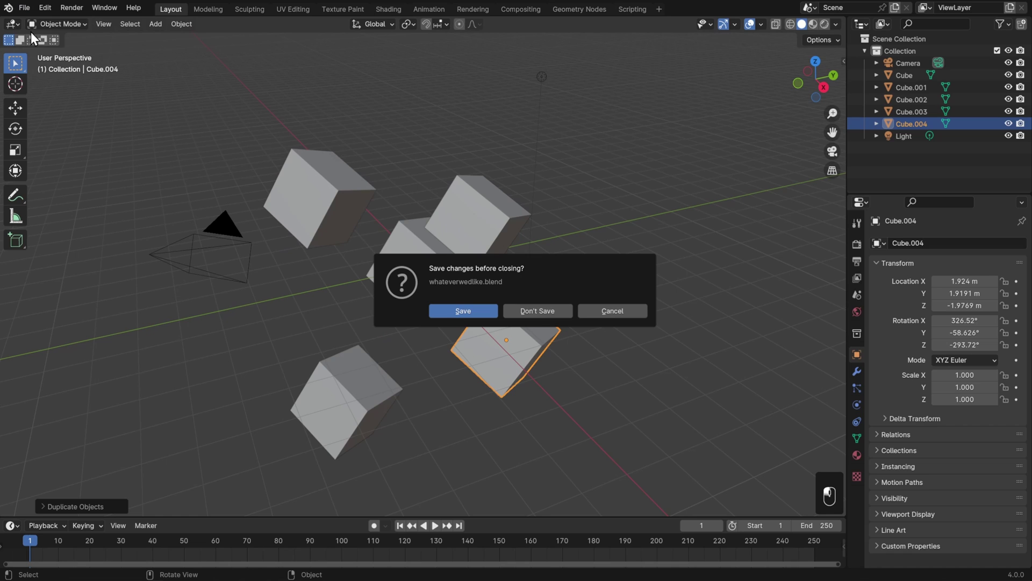
click(534, 314)
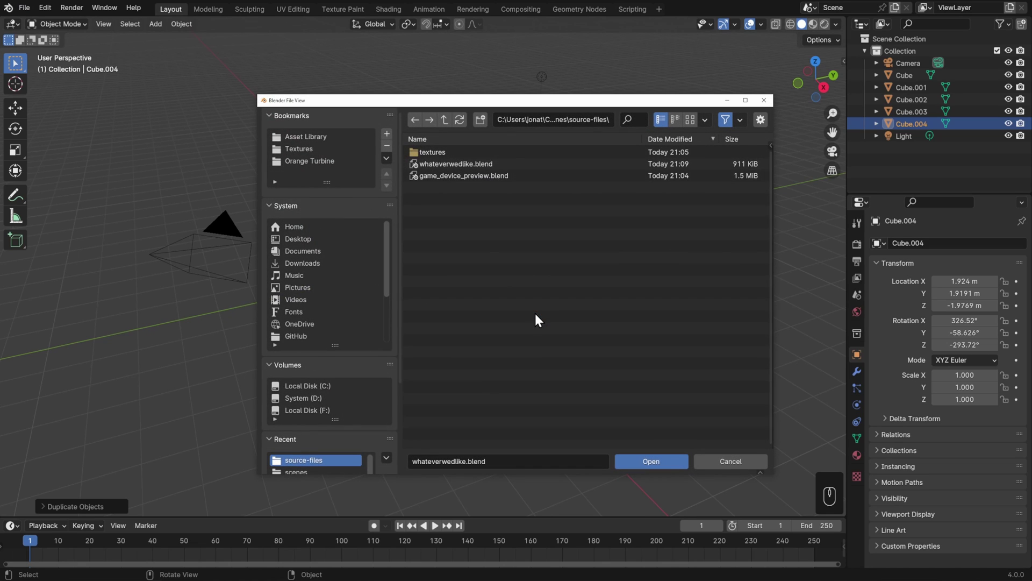
click(727, 119)
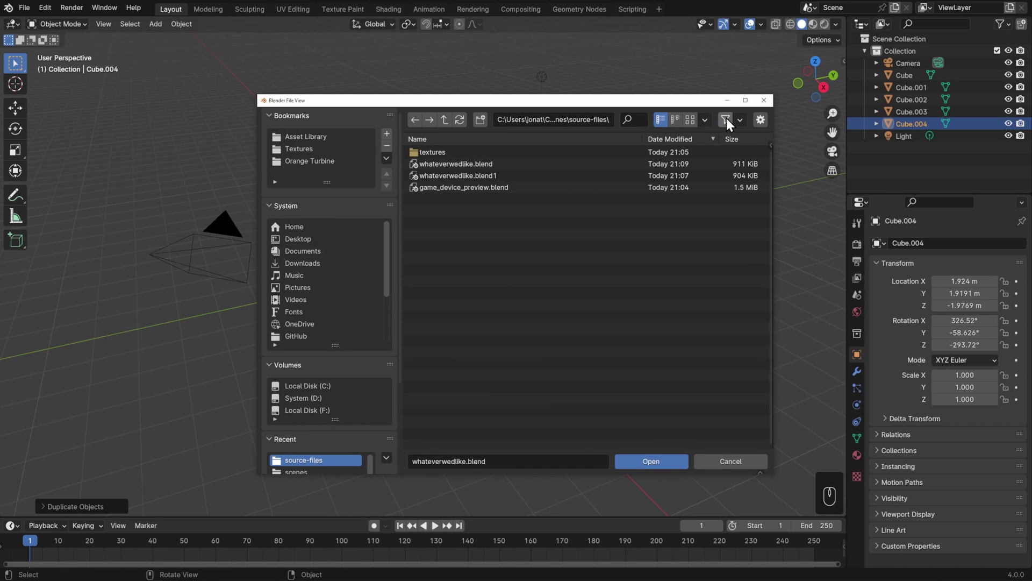
double_click(511, 175)
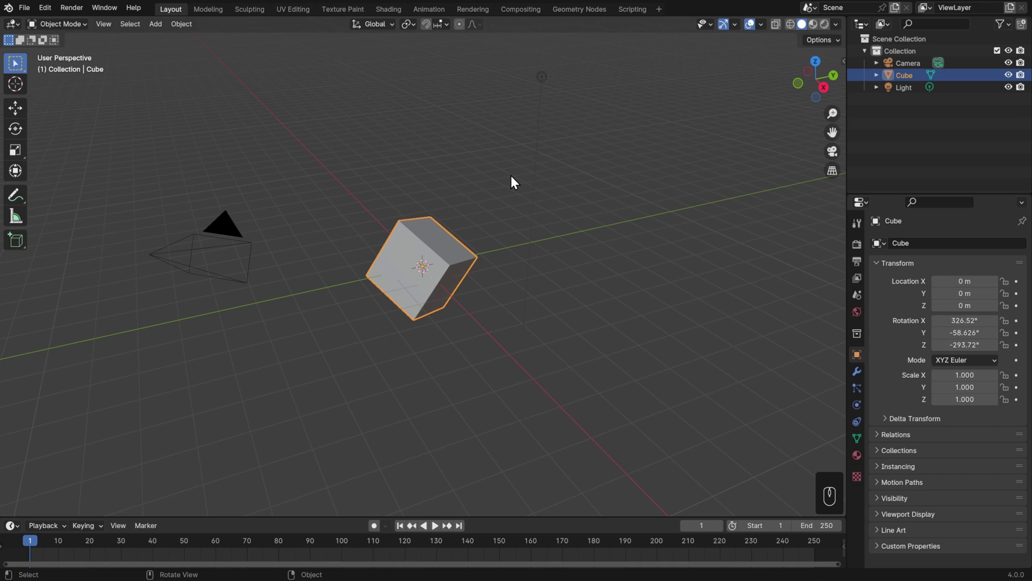
Open game_device_preview.blend from the source-files folder.
click(24, 7)
click(28, 30)
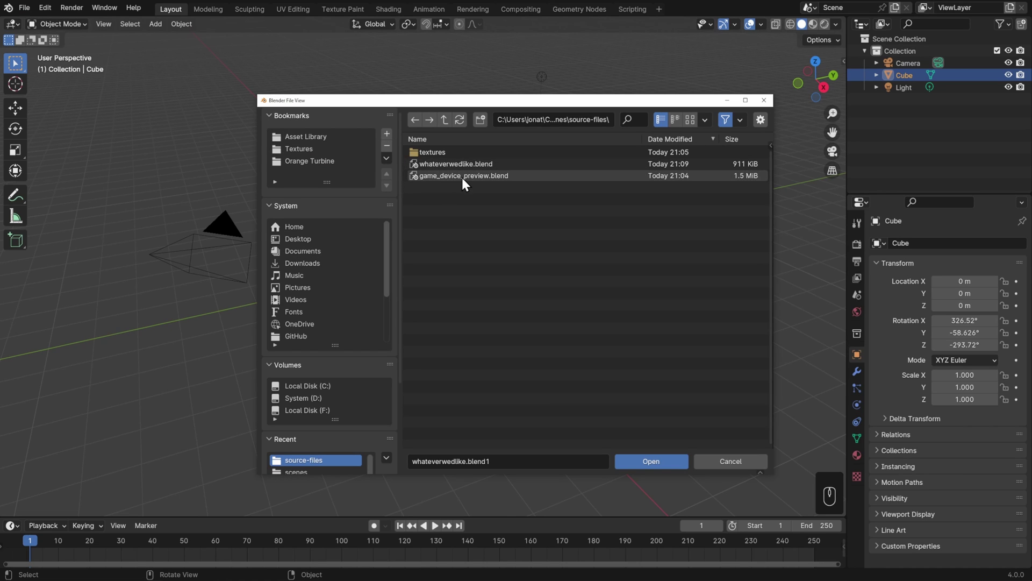
double_click(463, 177)
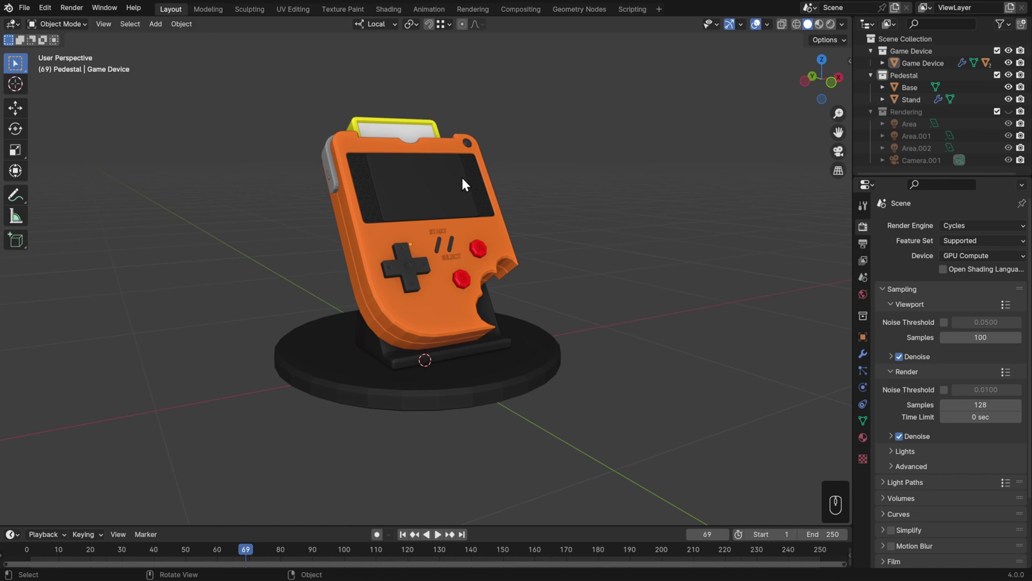
Select all objects in the Game Device collection and copy them with Ctrl+C.
click(918, 50)
right_click(918, 51)
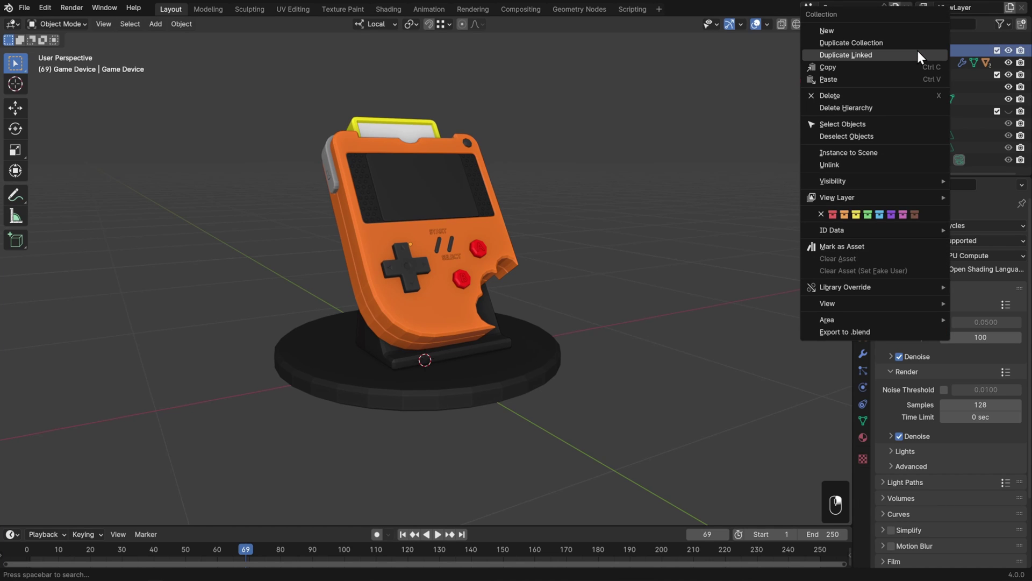
click(888, 125)
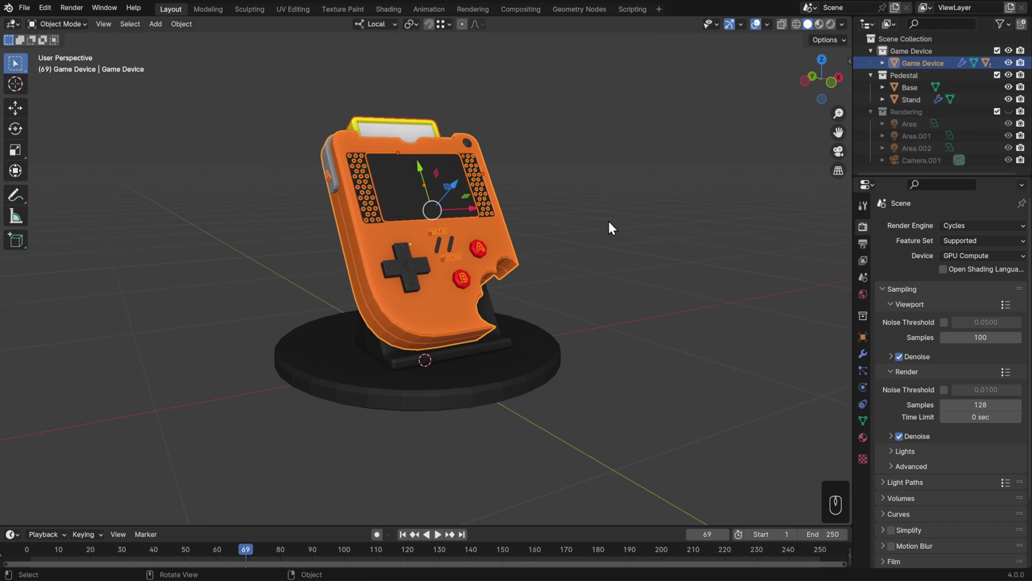
key(ctrl+c)
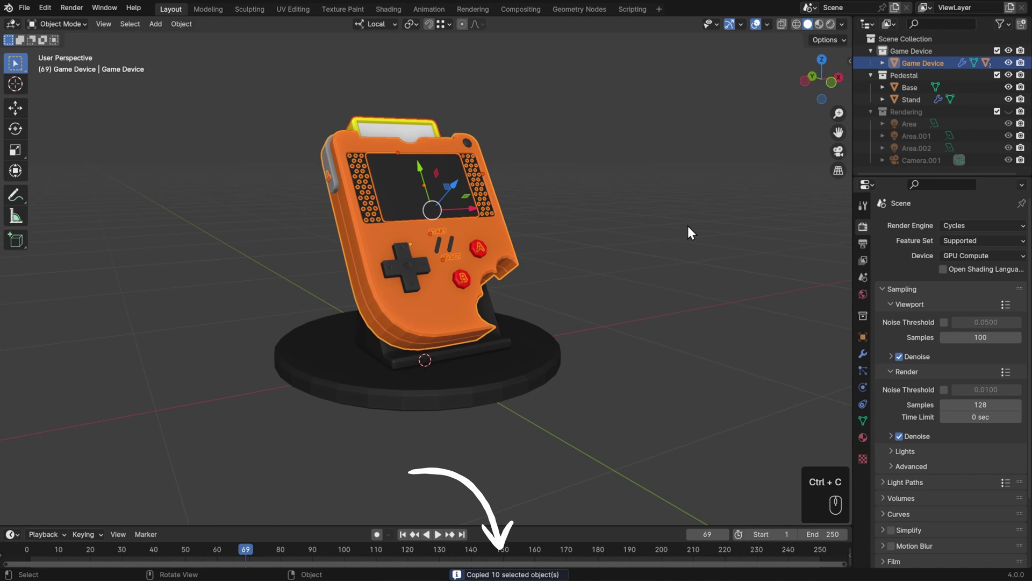
click(25, 8)
Start a new file from a template without saving, and delete all its default objects.
mouse_move(26, 19)
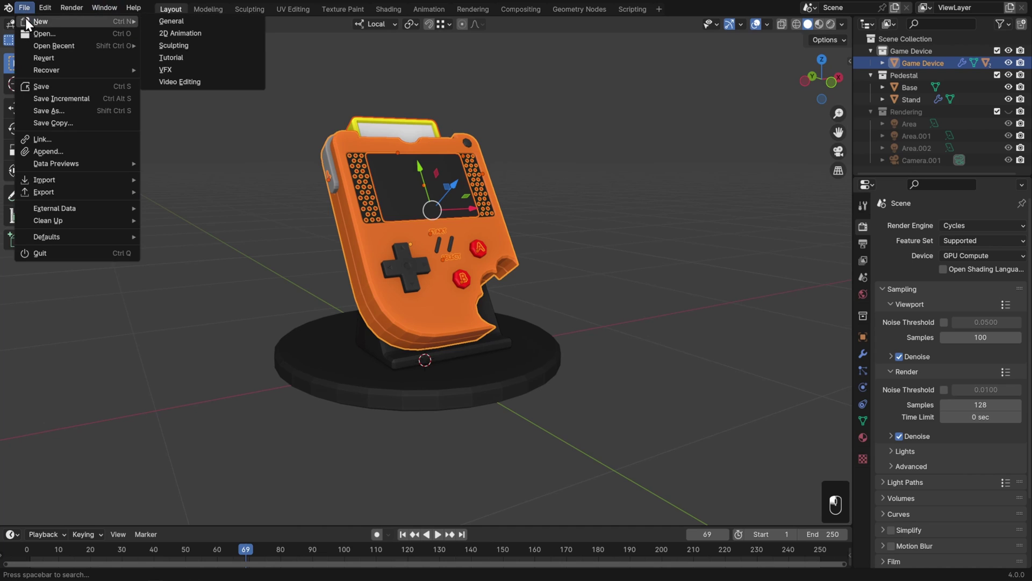
click(176, 57)
click(522, 311)
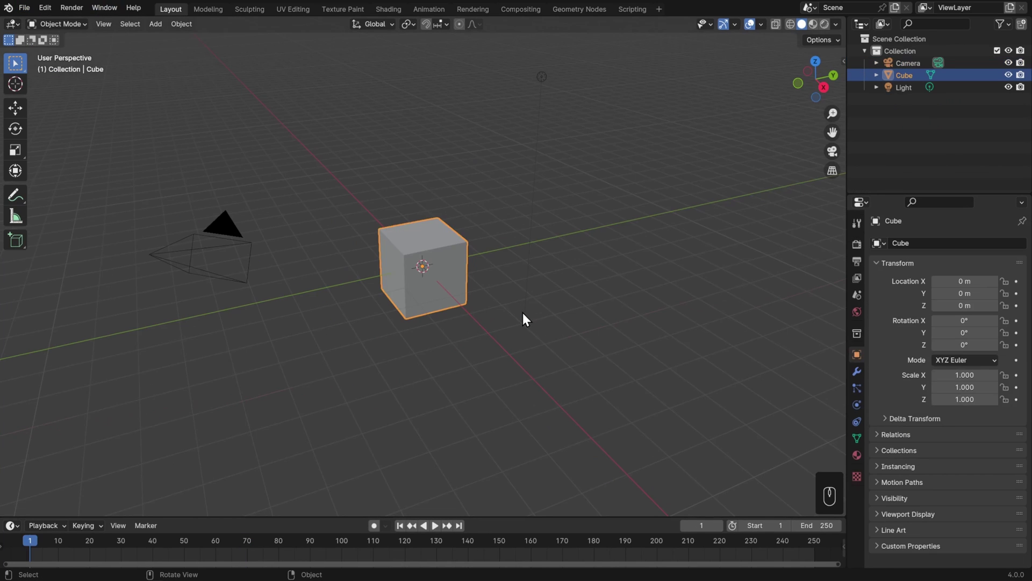
key(a)
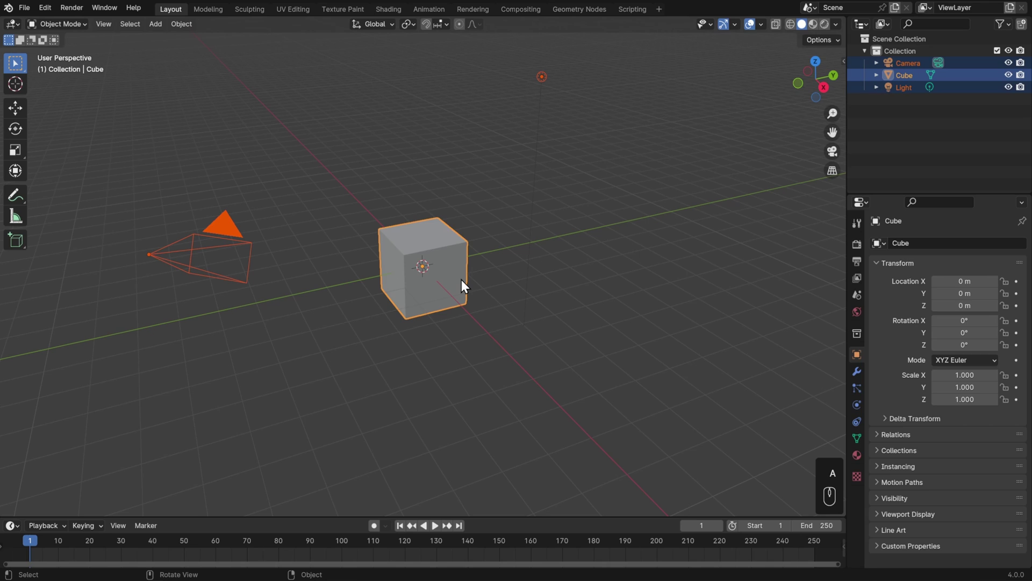
key(Delete)
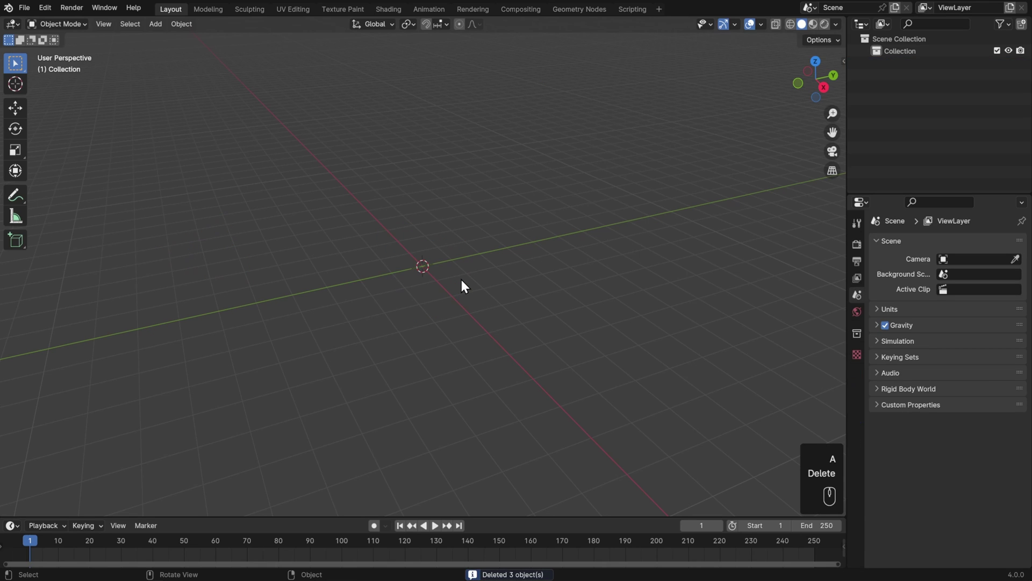
Paste the ten game device objects, inspect them up close, then undo the paste.
key(ctrl)
key(ctrl+v)
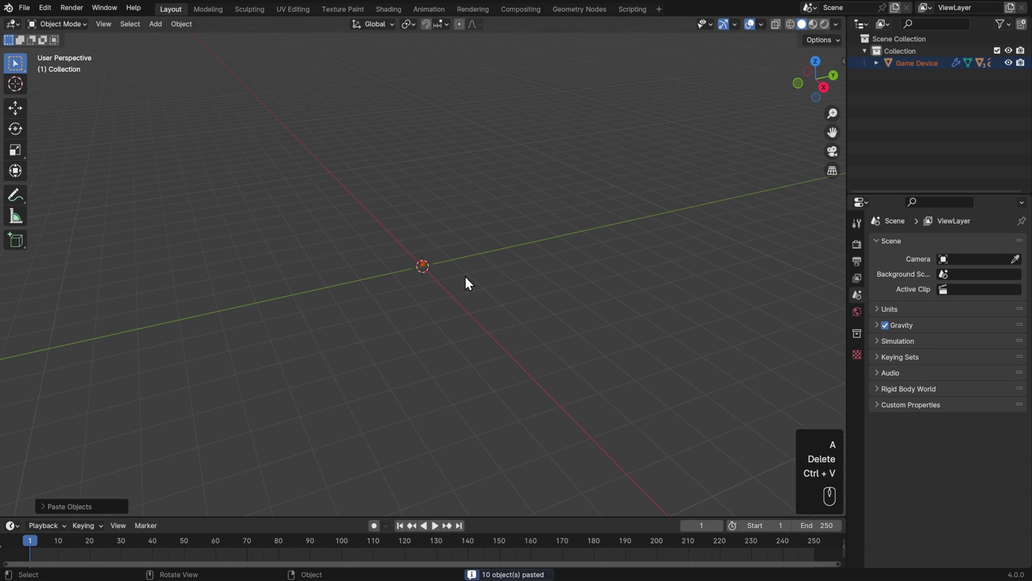
middle_drag(468, 283, 642, 315)
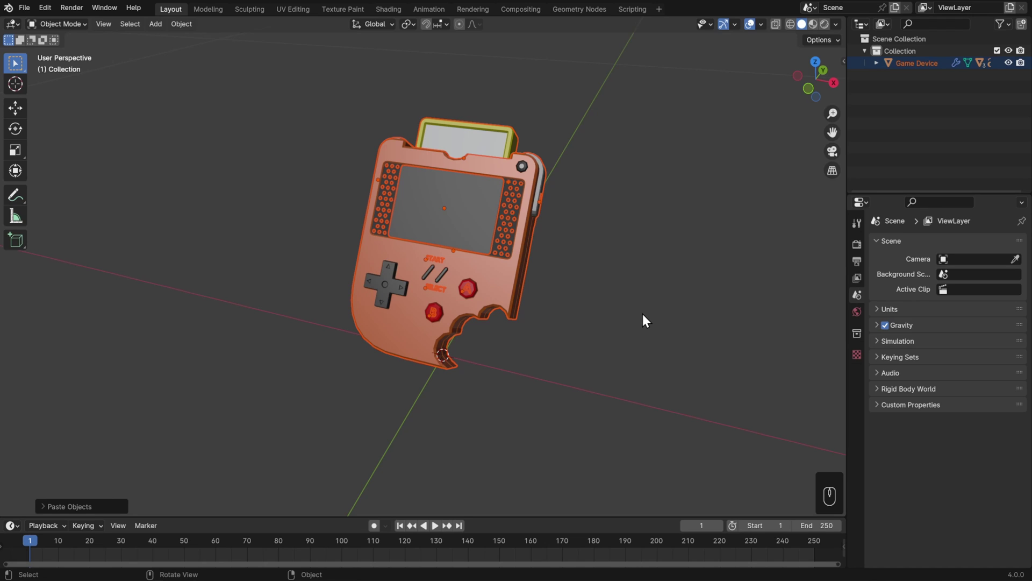
key(ctrl+z)
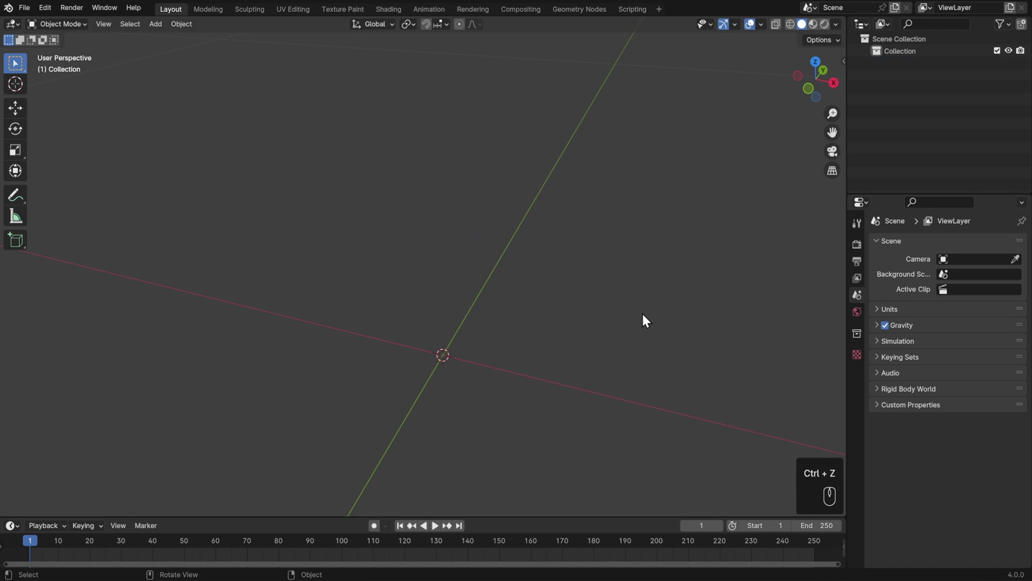
click(31, 6)
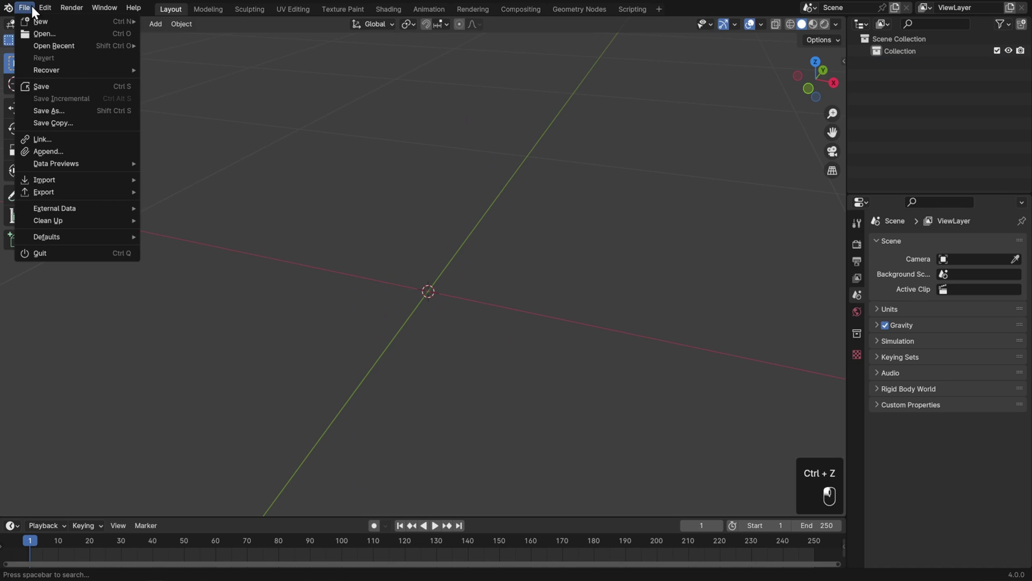
click(73, 152)
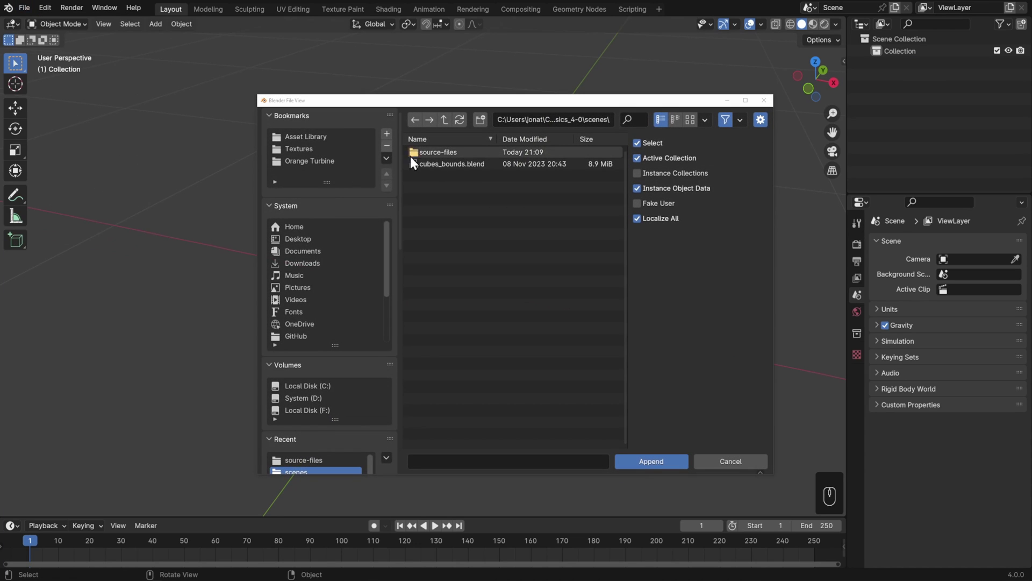
click(428, 153)
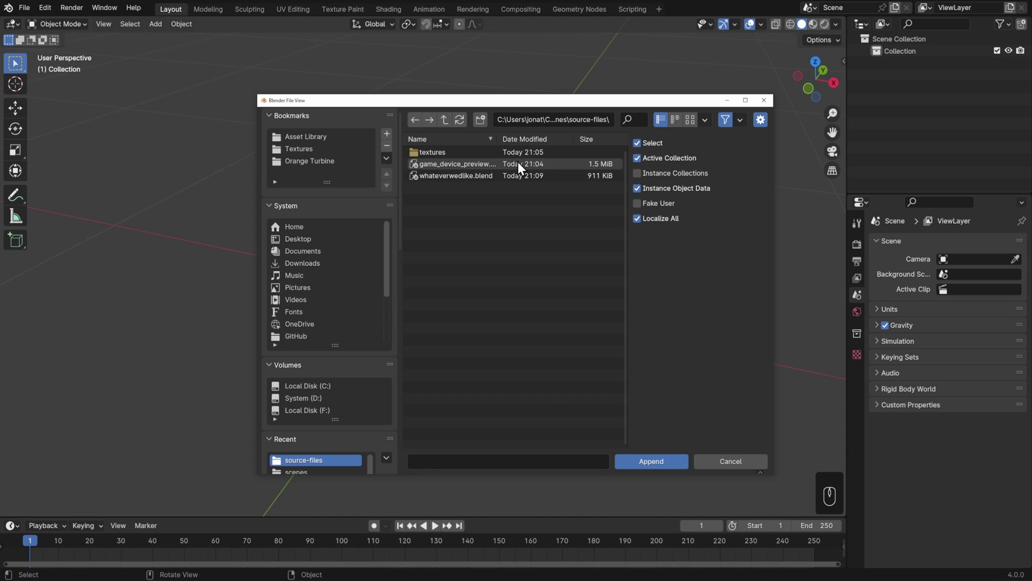
drag(627, 174, 680, 174)
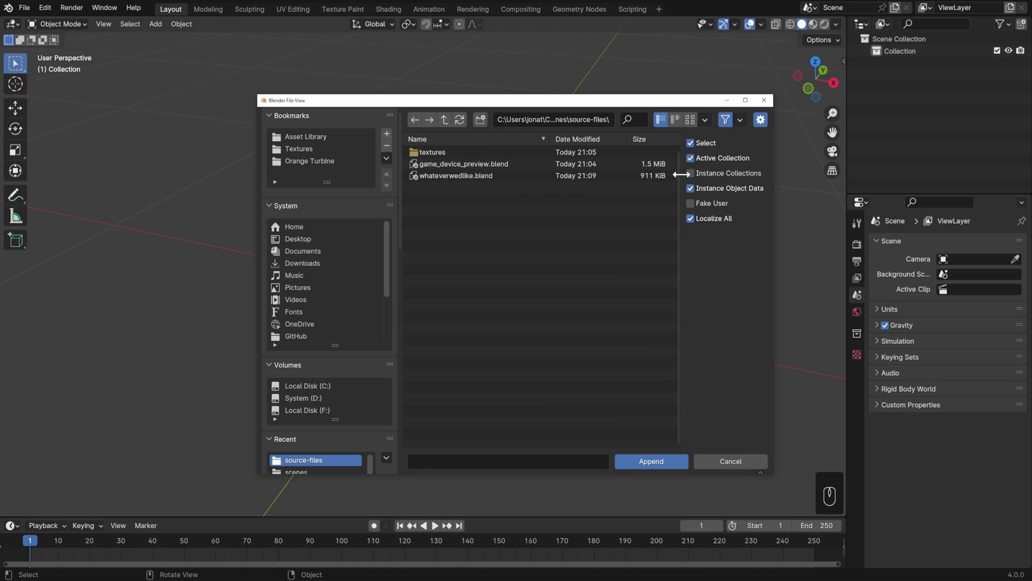
click(499, 164)
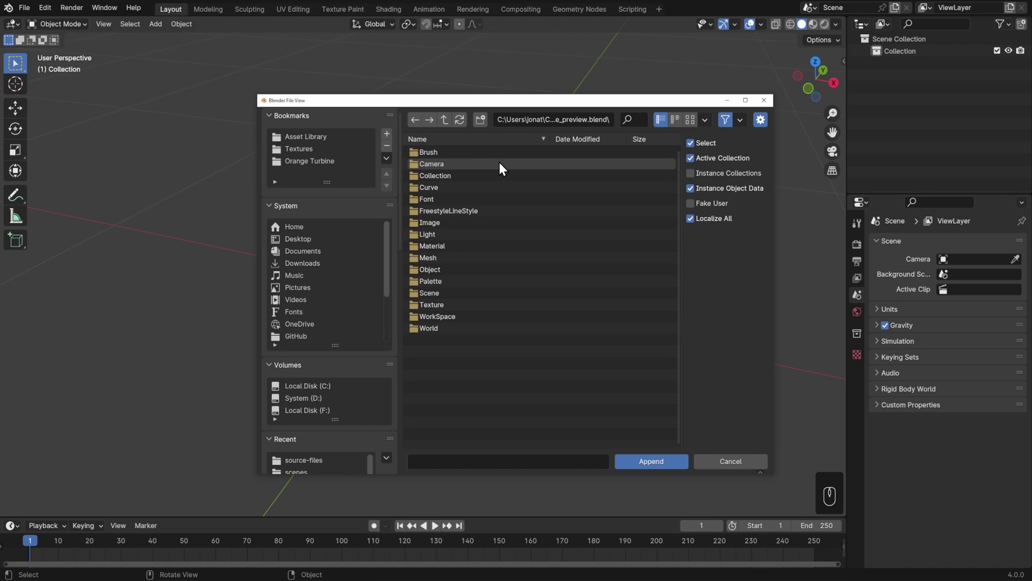
click(434, 271)
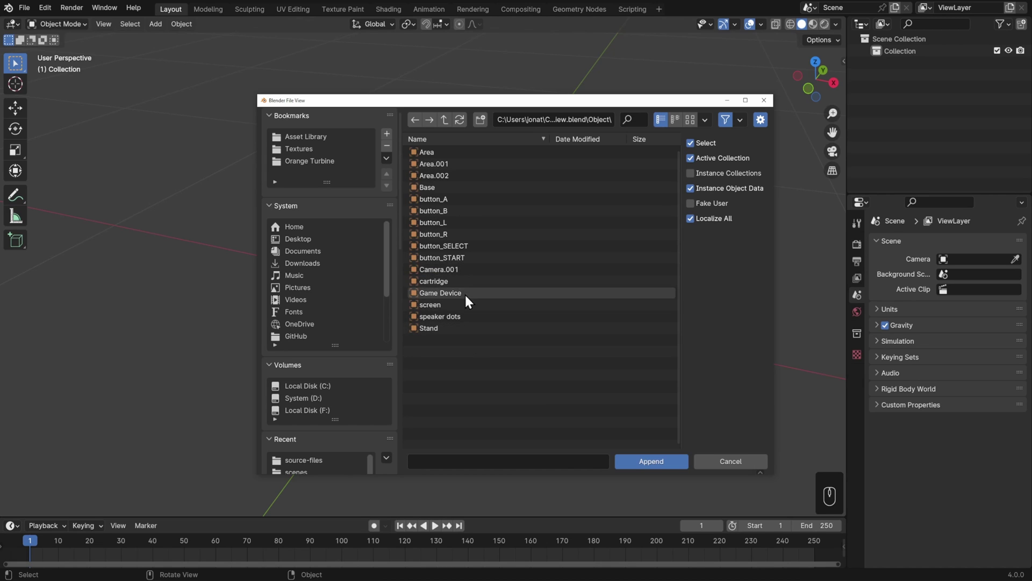
drag(460, 401, 456, 151)
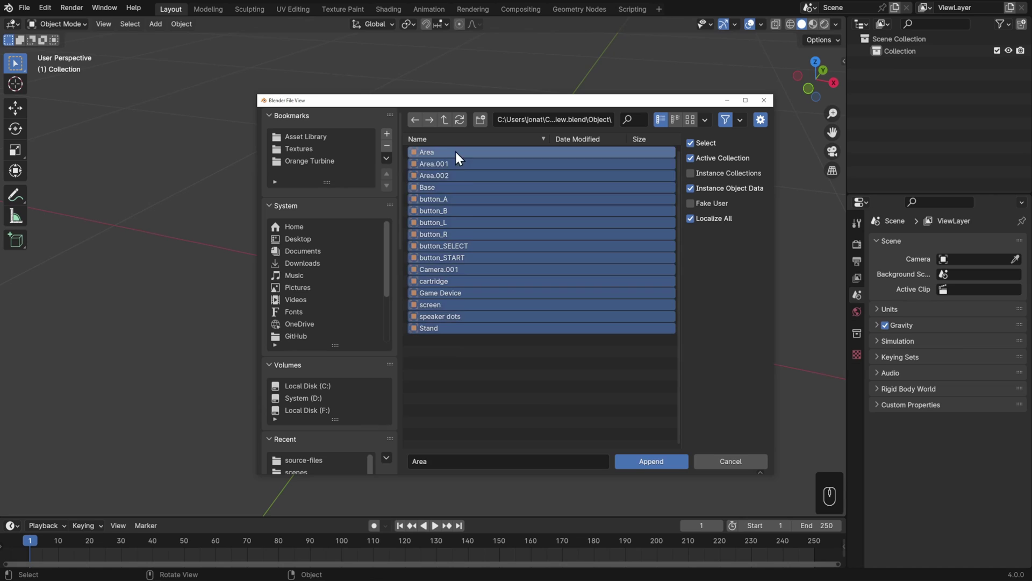
click(445, 119)
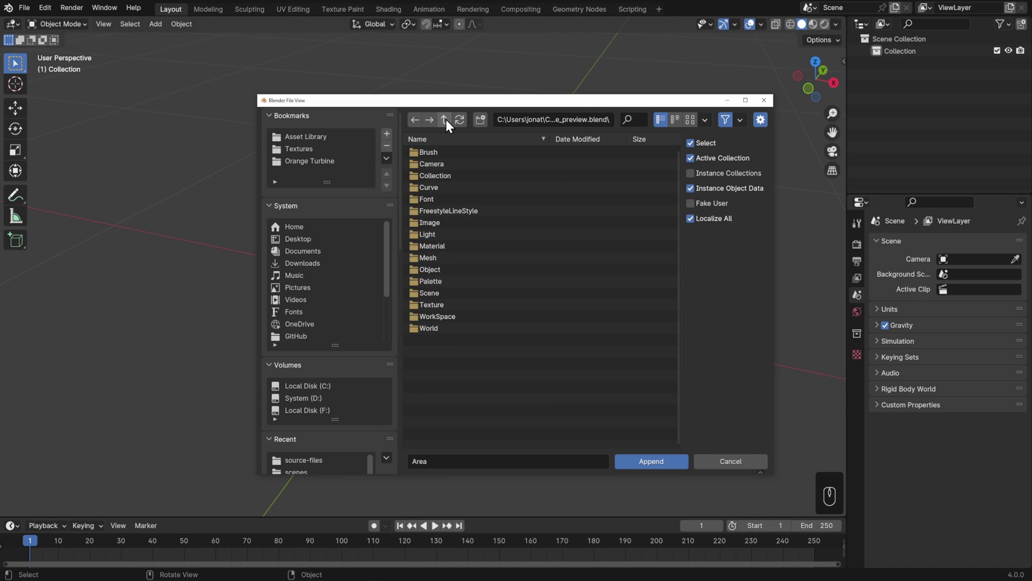
click(448, 172)
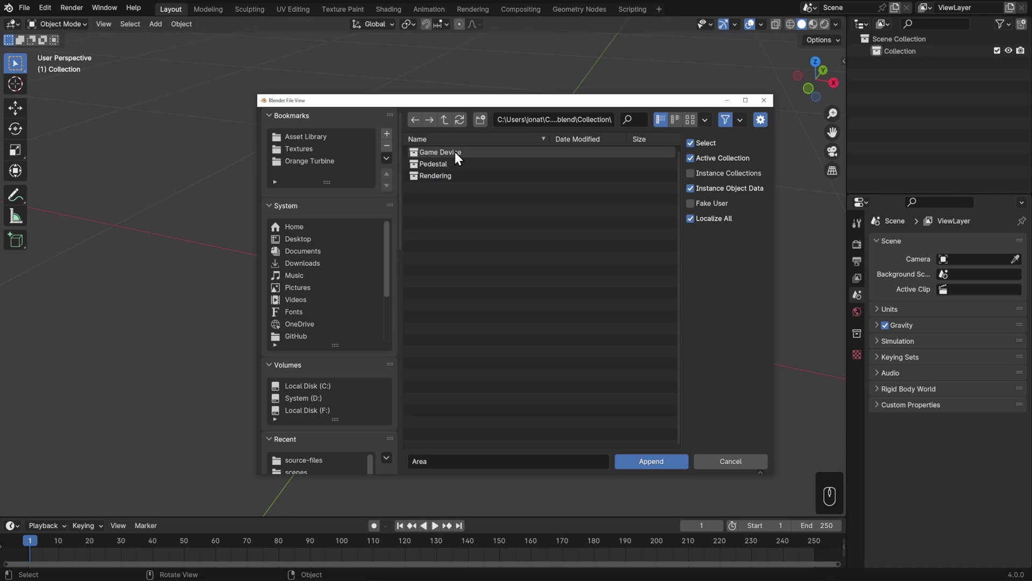
double_click(455, 151)
key(KP_Decimal)
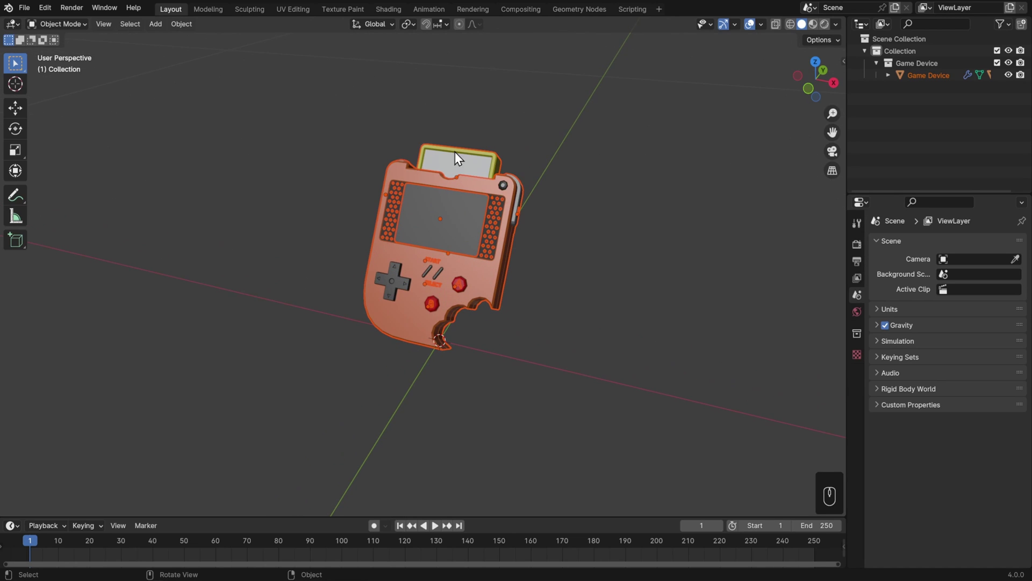
click(386, 282)
key(Tab)
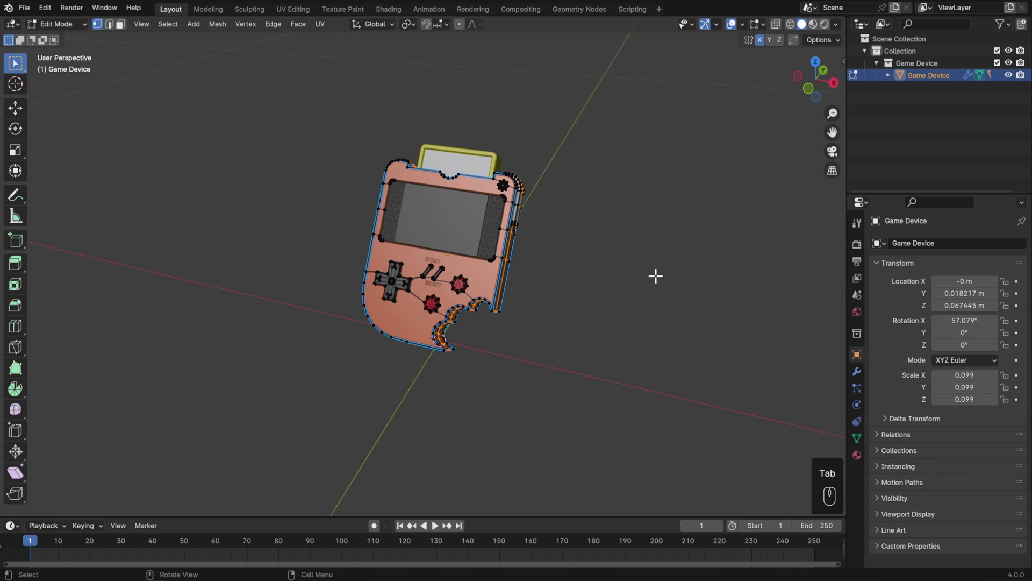
key(Tab)
click(857, 455)
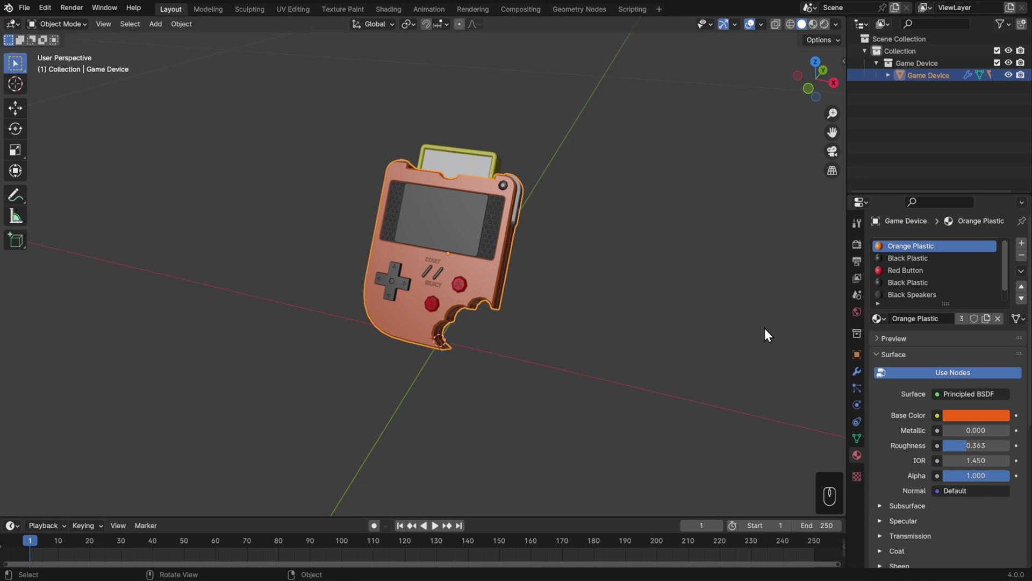
key(ctrl+z)
key(ctrl+z)
key(ctrl+z)
key(ctrl+z)
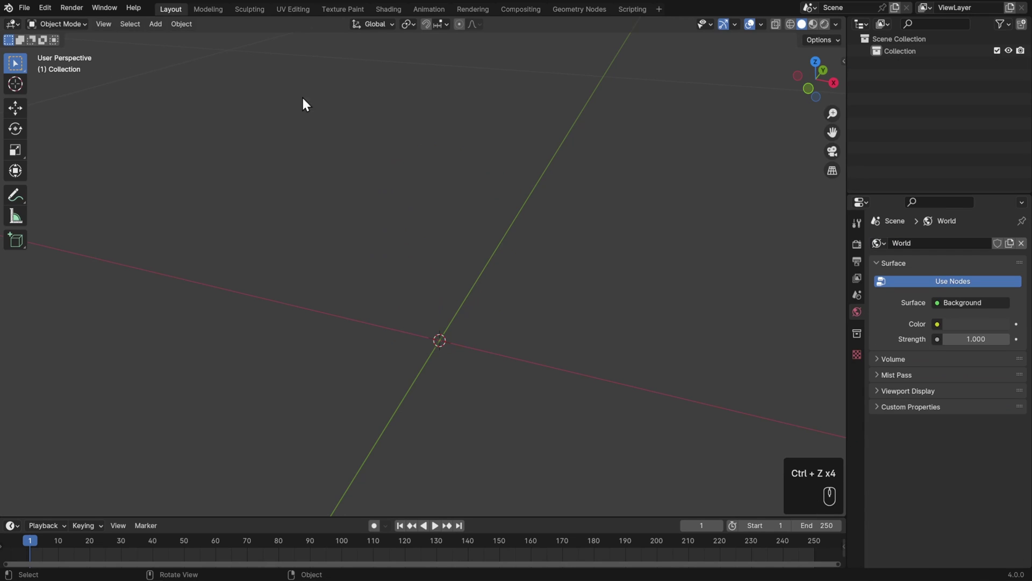
Link the Game Device collection from game_device_preview.blend into the scene.
click(33, 9)
click(44, 136)
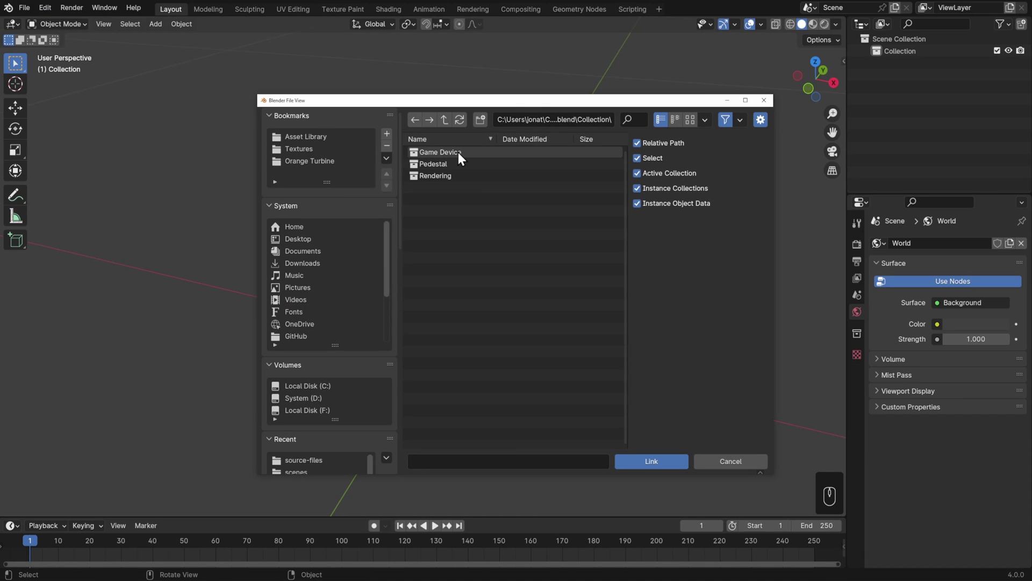
double_click(468, 155)
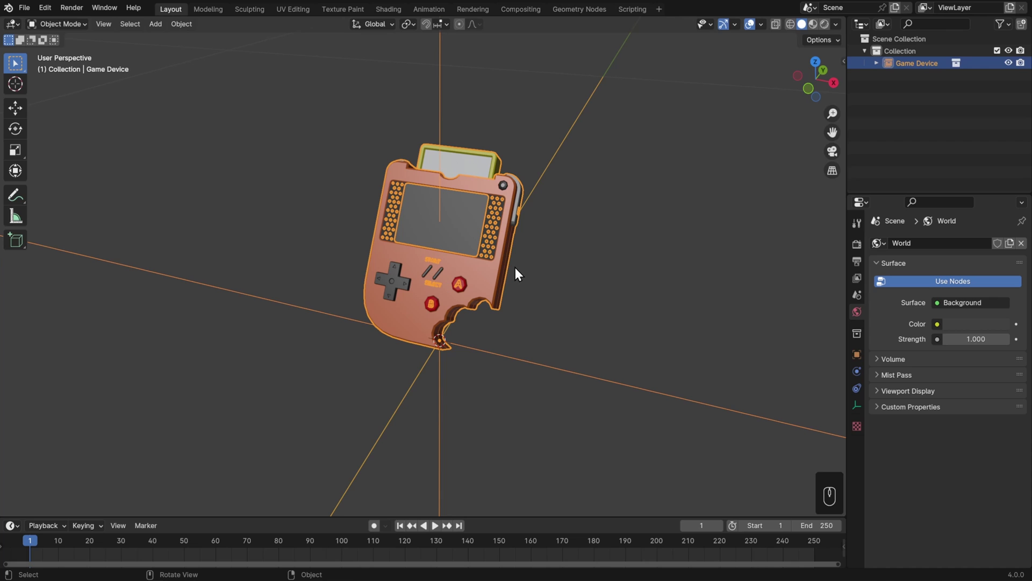
scroll(515, 267, down, 10)
Move the Game Device slightly, cancel trial rotation and scaling, and zoom in on it.
key(g)
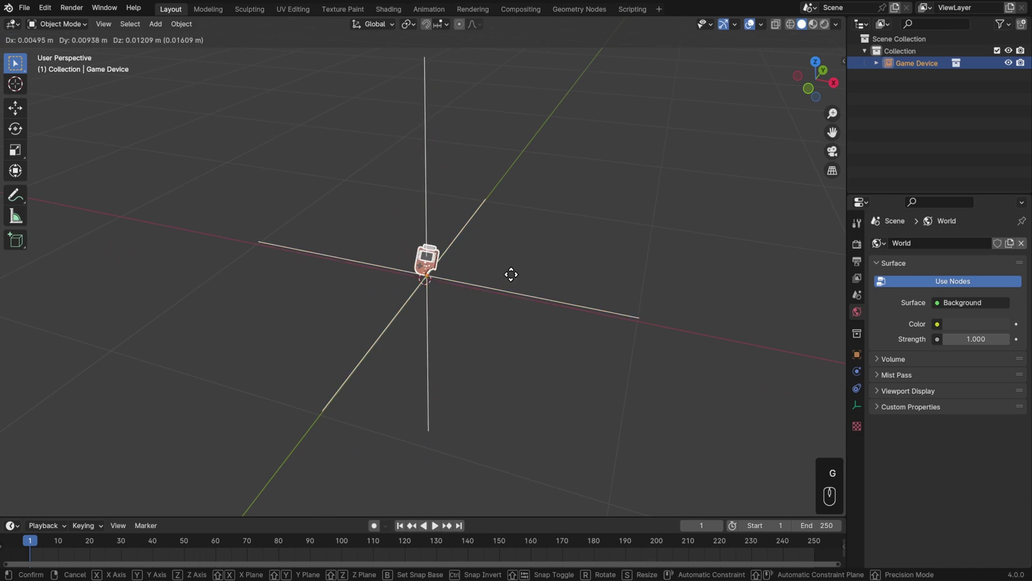
click(459, 236)
key(r)
key(Escape)
key(s)
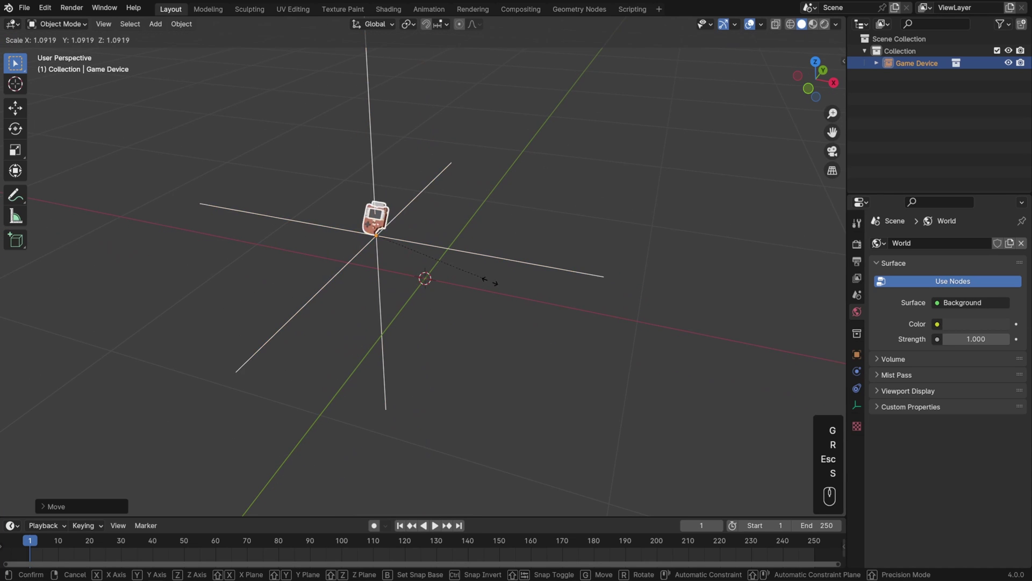
key(Escape)
scroll(521, 275, up, 3)
shift+middle_drag(521, 275, 562, 294)
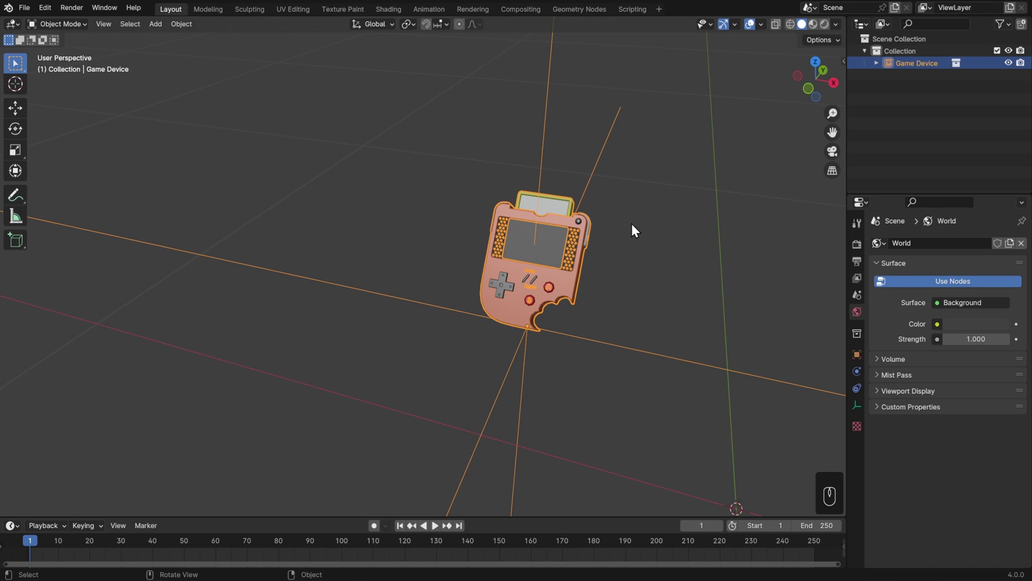
scroll(632, 225, down, 1)
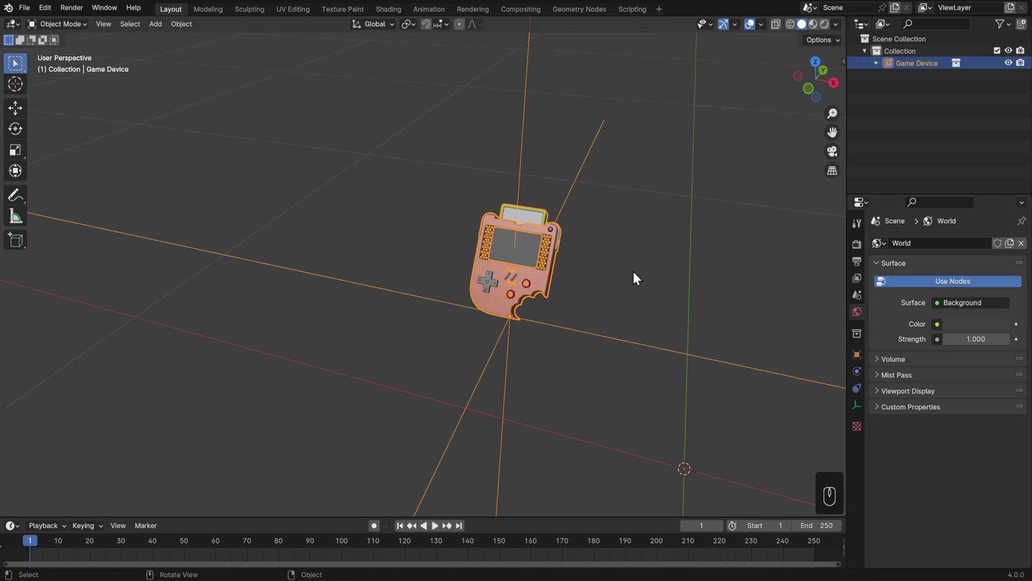
Make the linked Game Device a library override and center it in the view.
click(182, 26)
mouse_move(232, 216)
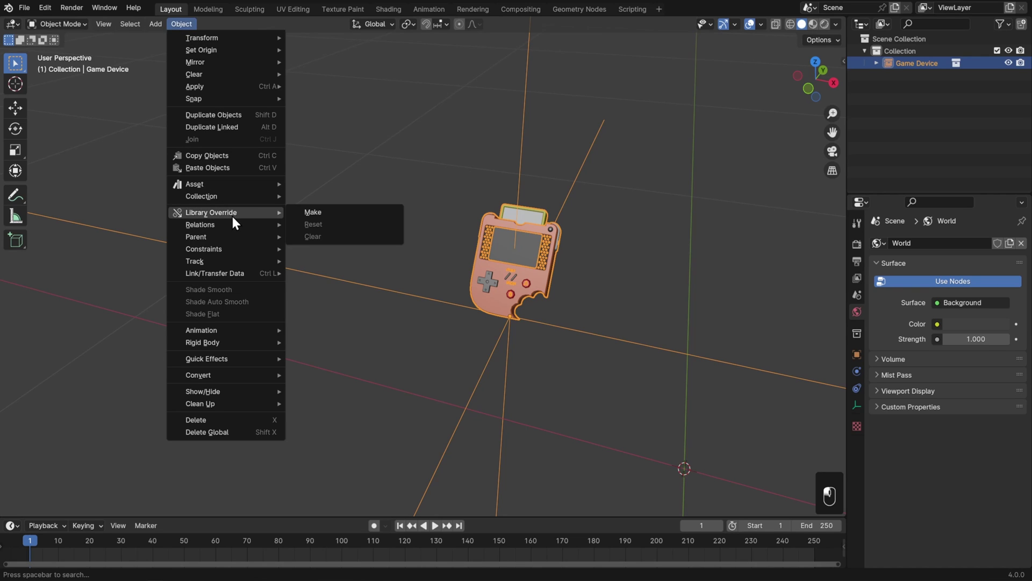
click(329, 212)
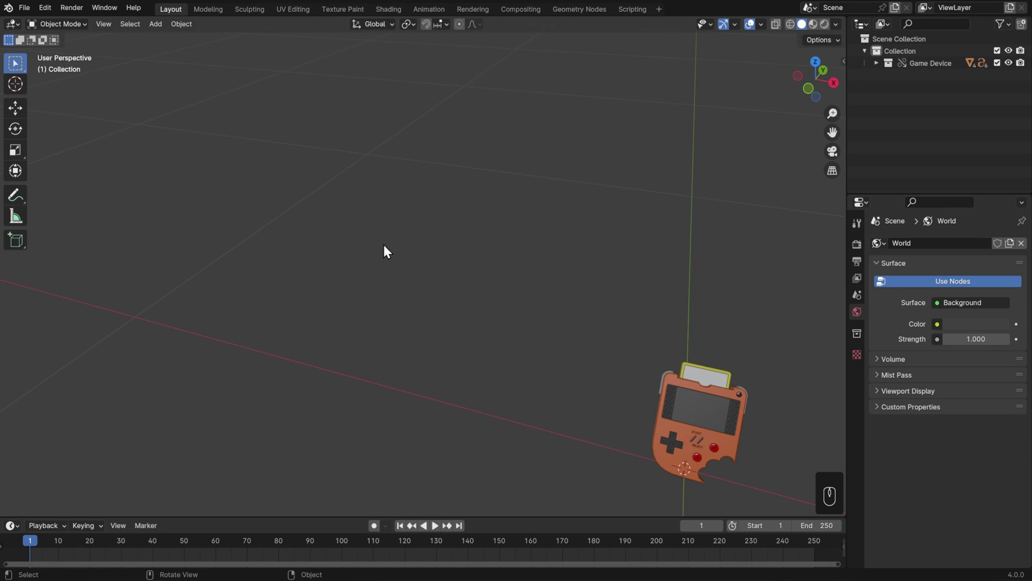
shift+middle_drag(669, 377, 450, 294)
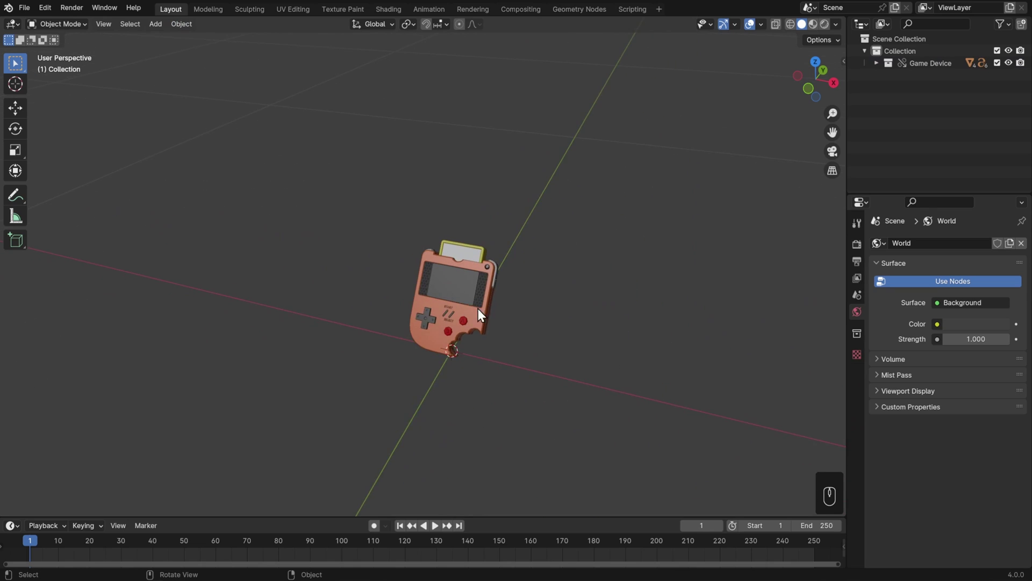
scroll(458, 361, up, 3)
Select the cartridge and pull it out of the device.
click(458, 360)
click(505, 233)
middle_drag(508, 233, 540, 296)
key(g)
click(575, 262)
key(g)
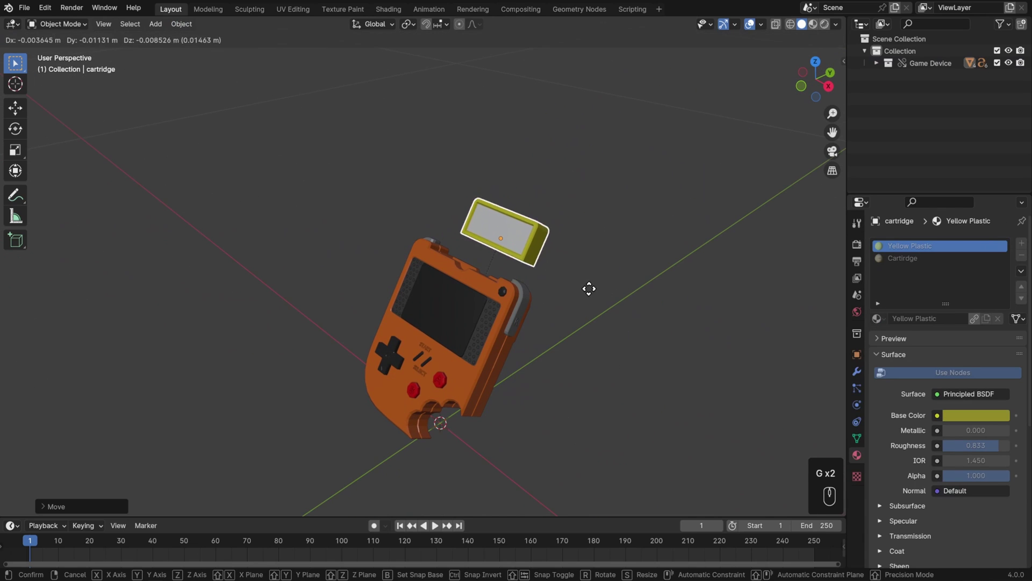
click(587, 293)
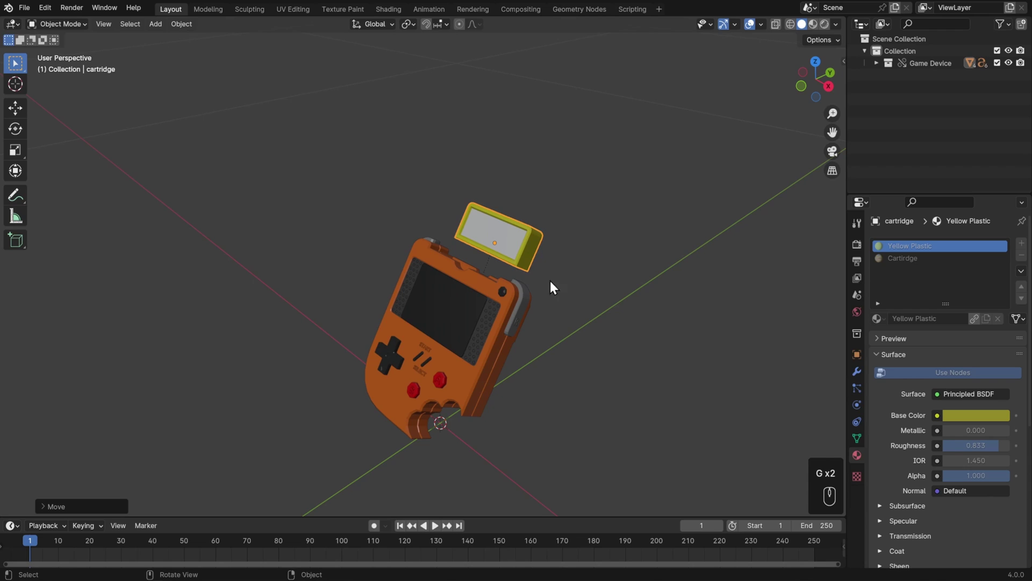
Undo the failed mesh edit, remove the cartridge's Location overrides, and box-select the whole device.
key(Tab)
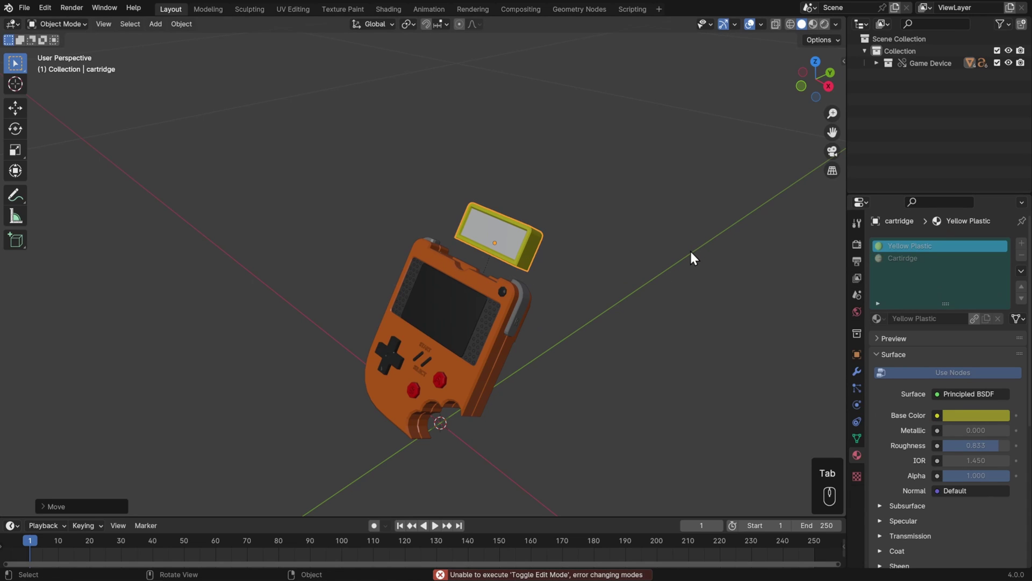
key(ctrl+z)
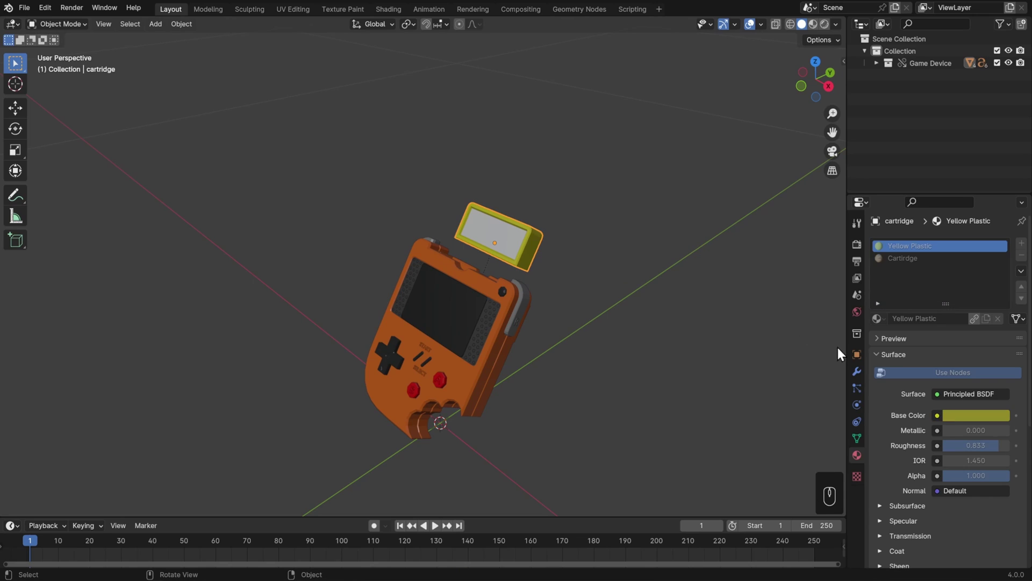
click(857, 355)
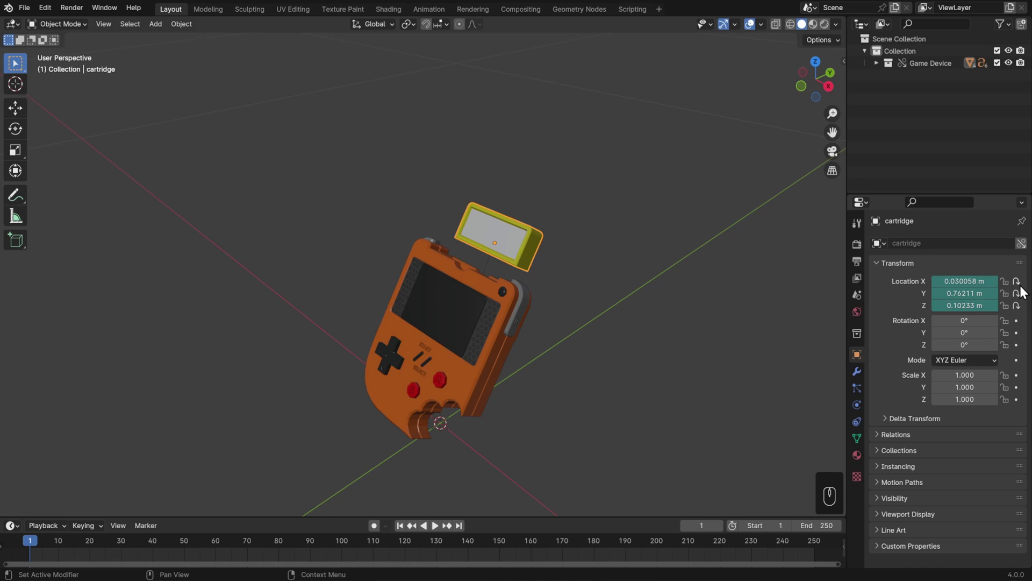
key(ctrl+z)
right_click(975, 281)
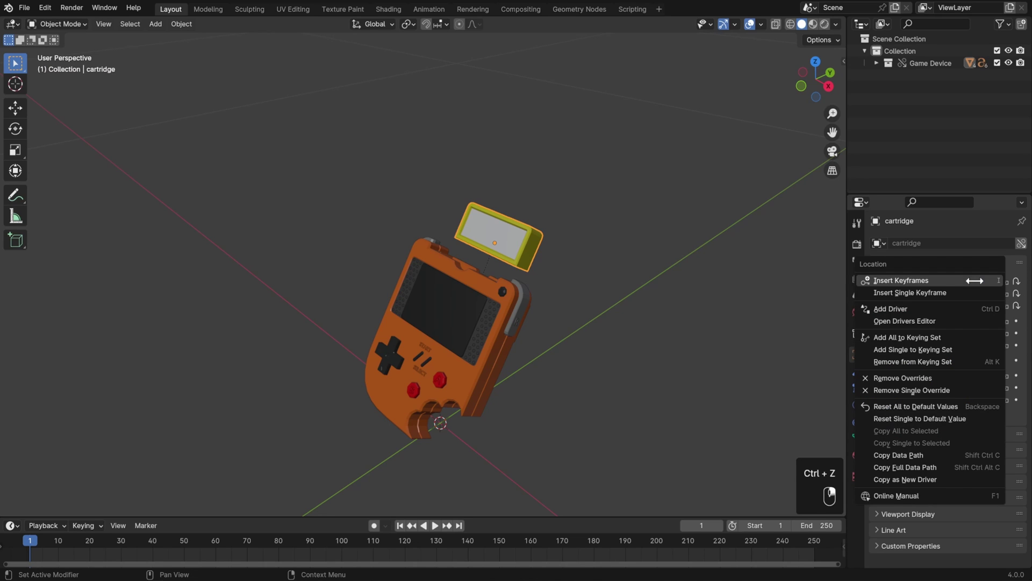
click(937, 379)
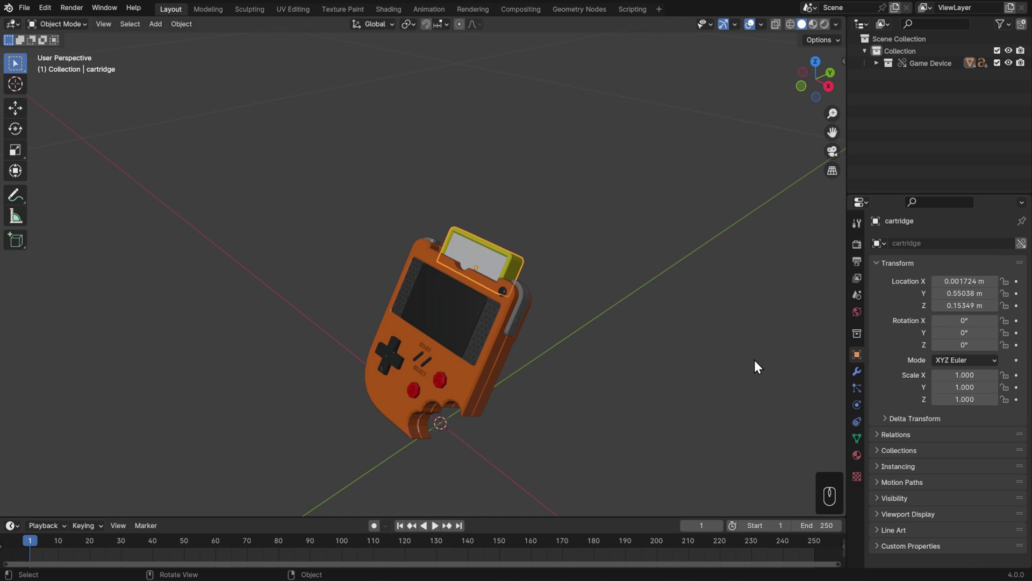
drag(676, 177, 275, 462)
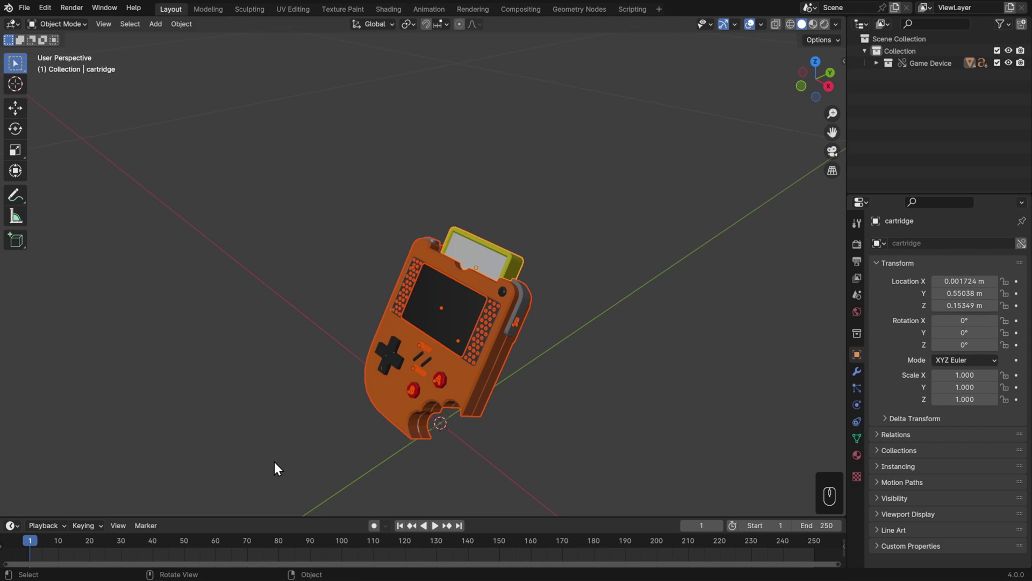
Make all linked data local via Object > Relations > Make Local > All.
click(178, 23)
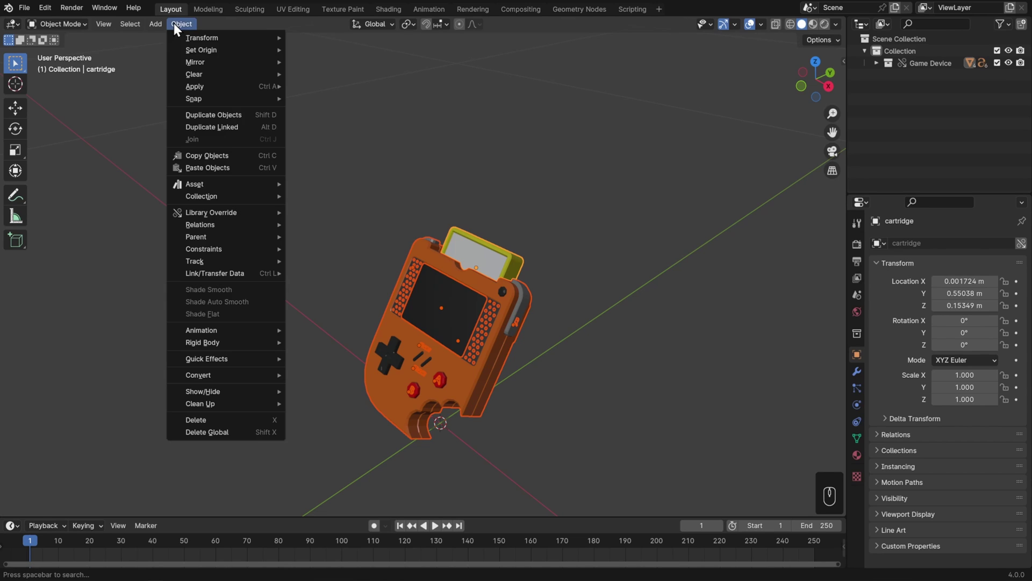
mouse_move(210, 224)
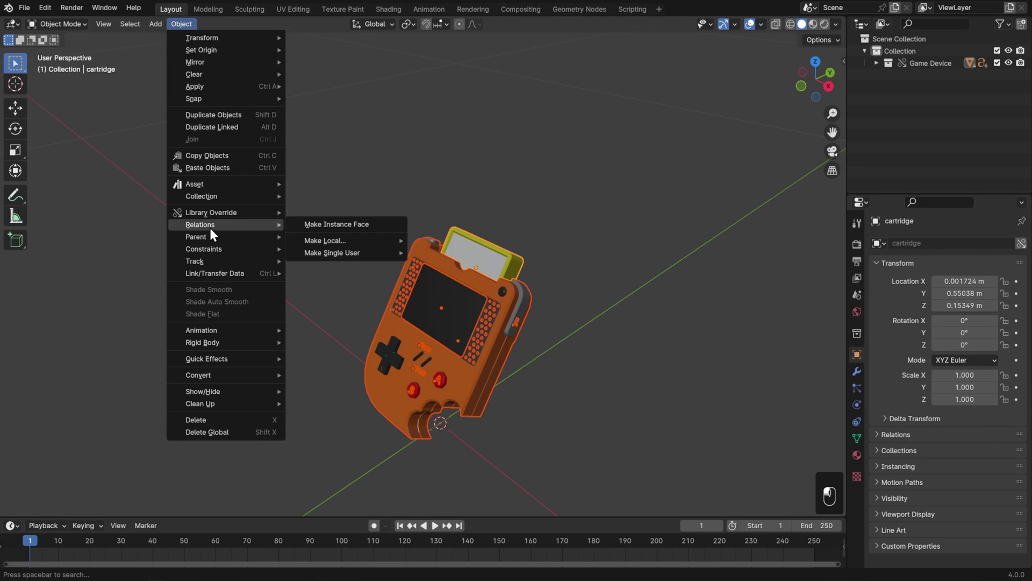
mouse_move(327, 242)
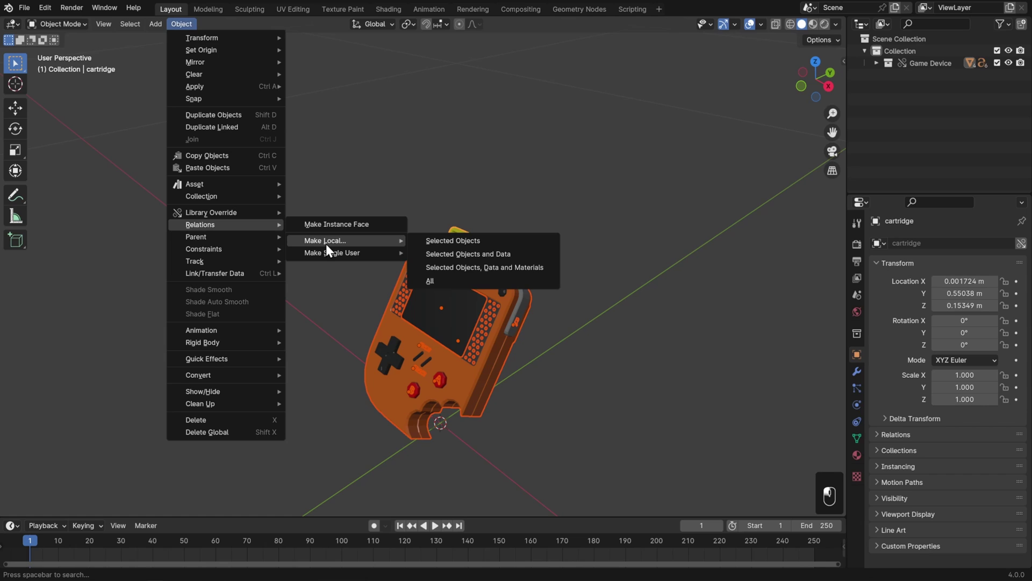
click(456, 279)
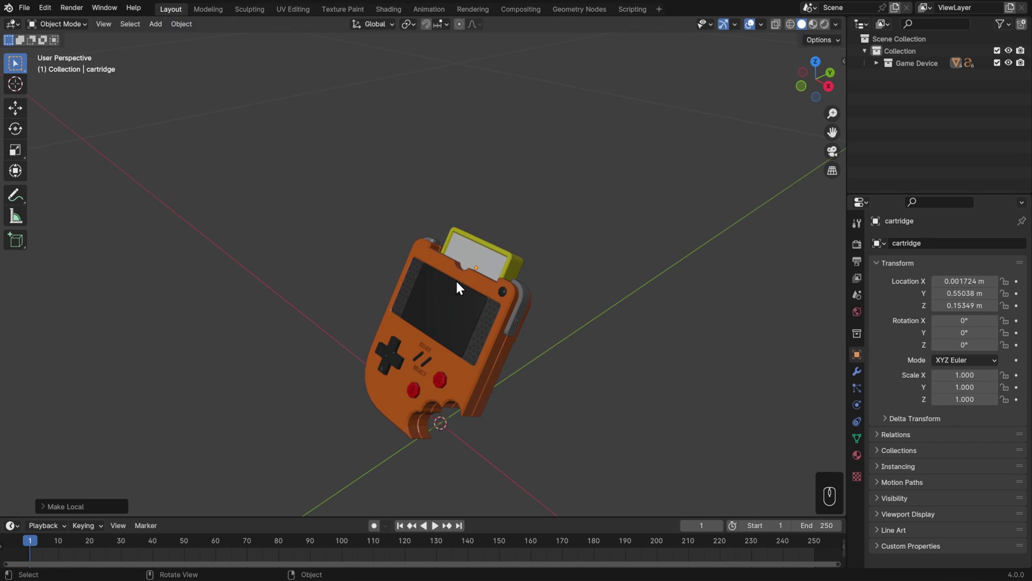
Toggle Edit Mode on the device body, then set viewport shading Color to Texture.
click(456, 388)
middle_drag(520, 371, 493, 344)
key(Tab)
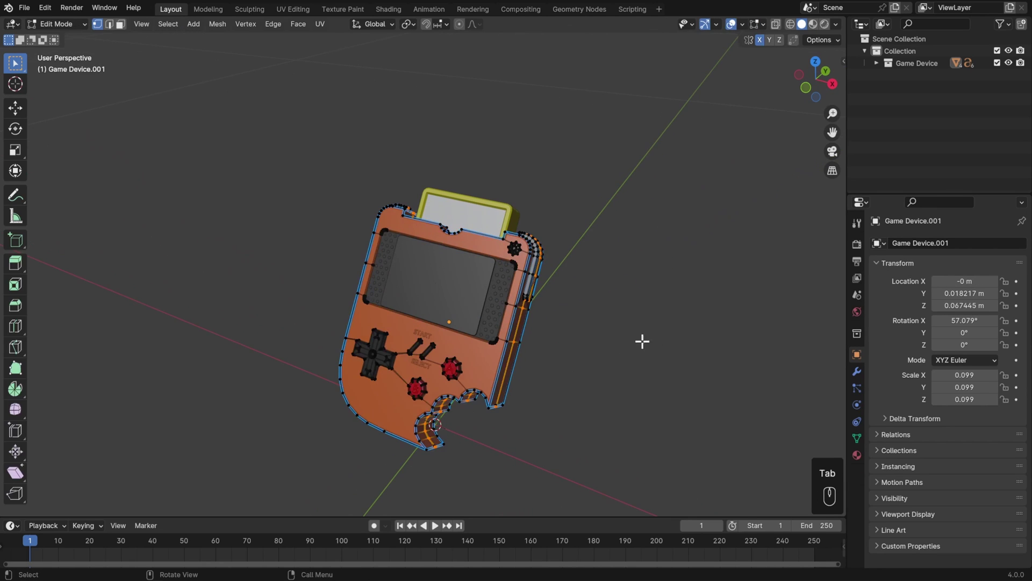
key(Tab)
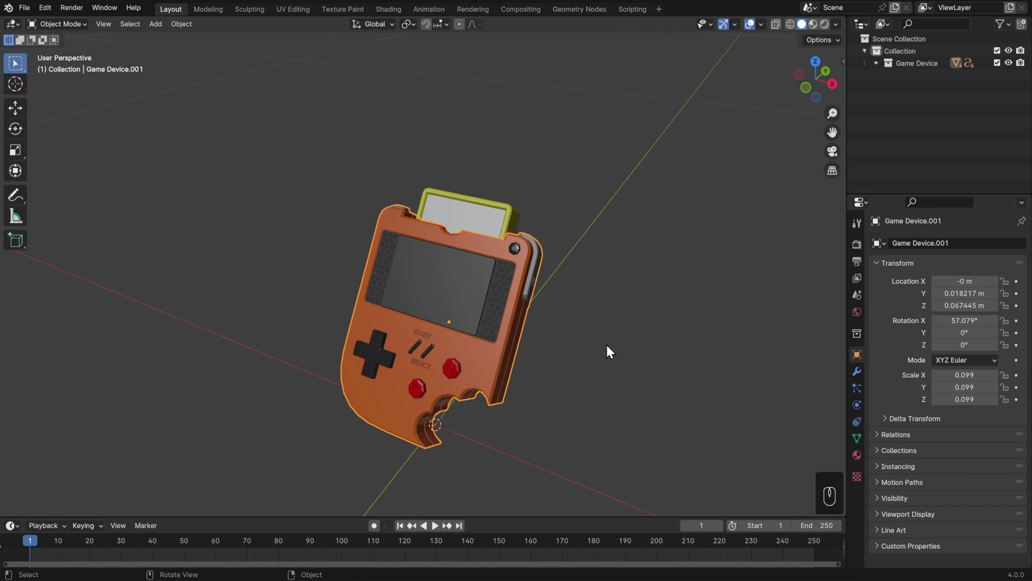
click(836, 24)
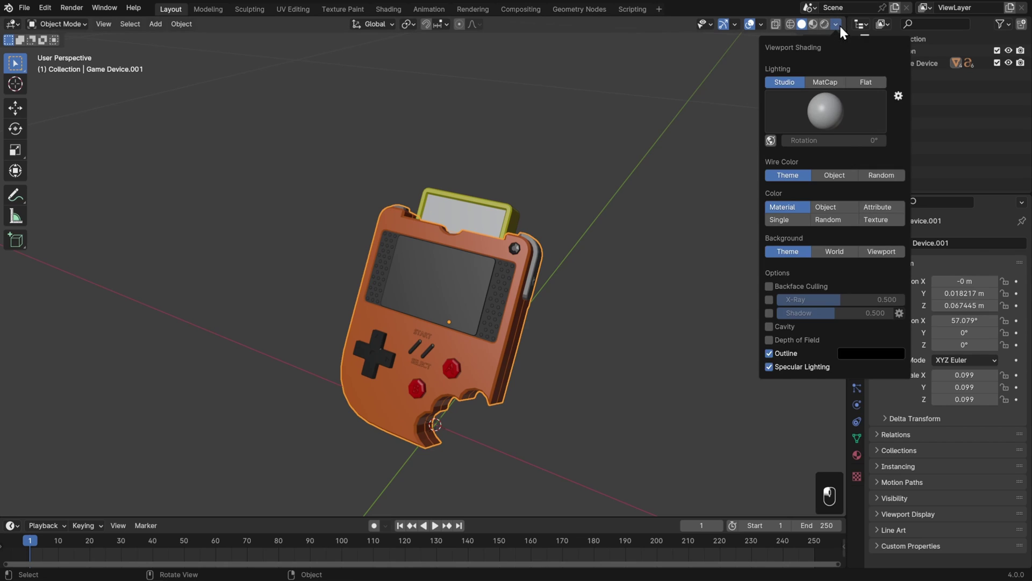
click(874, 219)
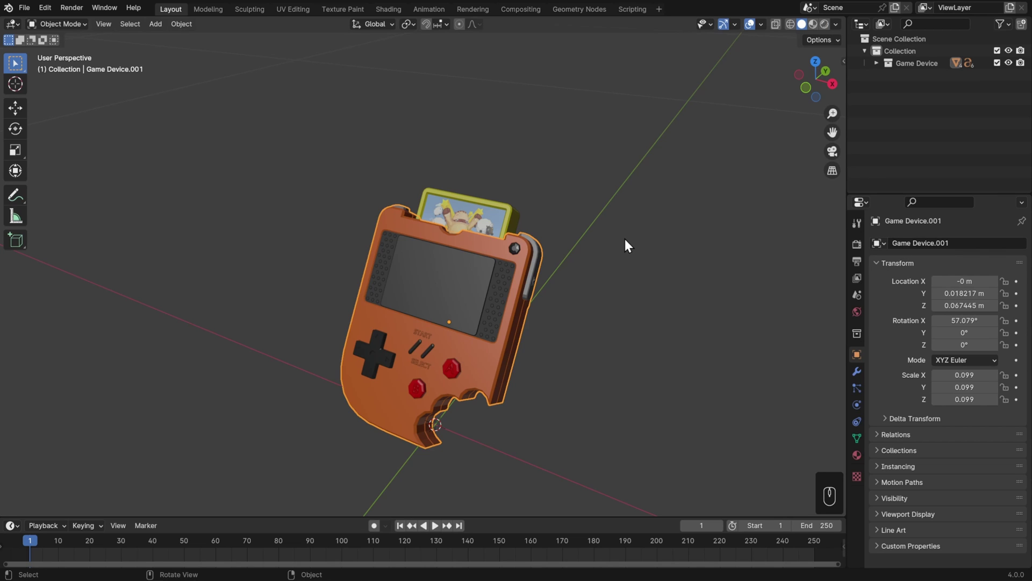
Drag eat_sheep_title.jpg out of the textures folder in File Explorer, then return to Blender.
key(alt+Tab)
drag(908, 180, 669, 95)
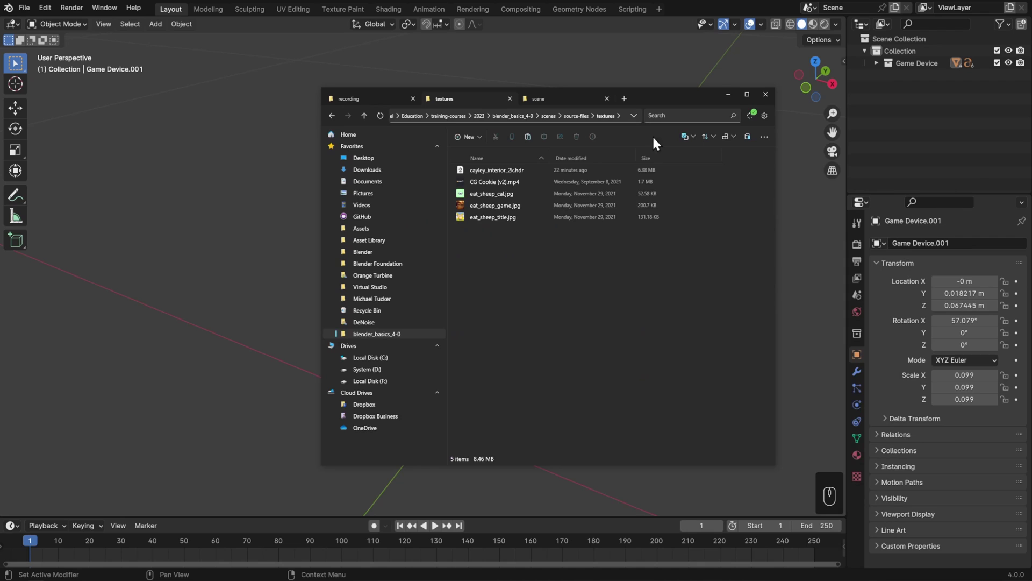
click(484, 217)
drag(483, 217, 807, 280)
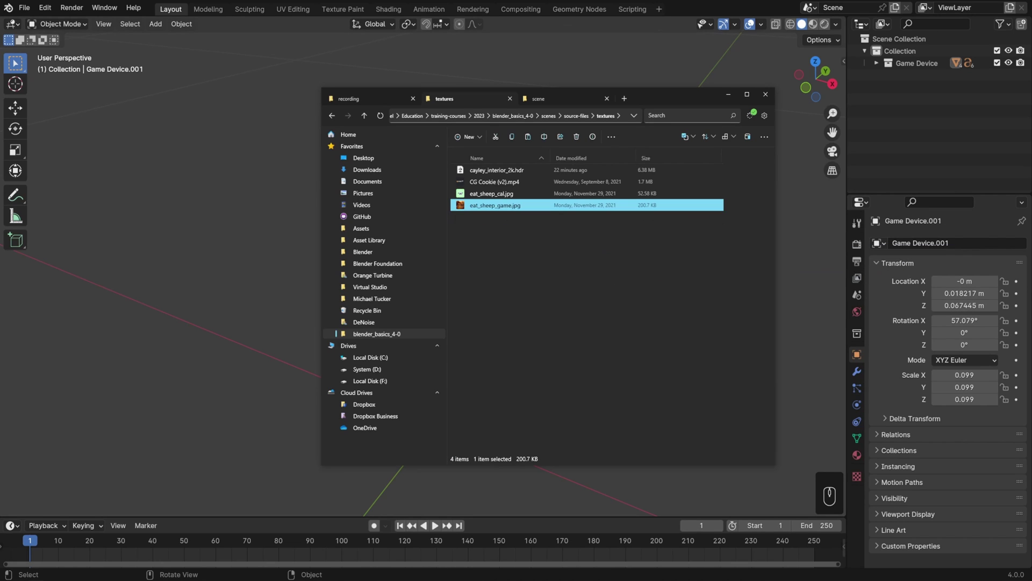
key(alt+Tab)
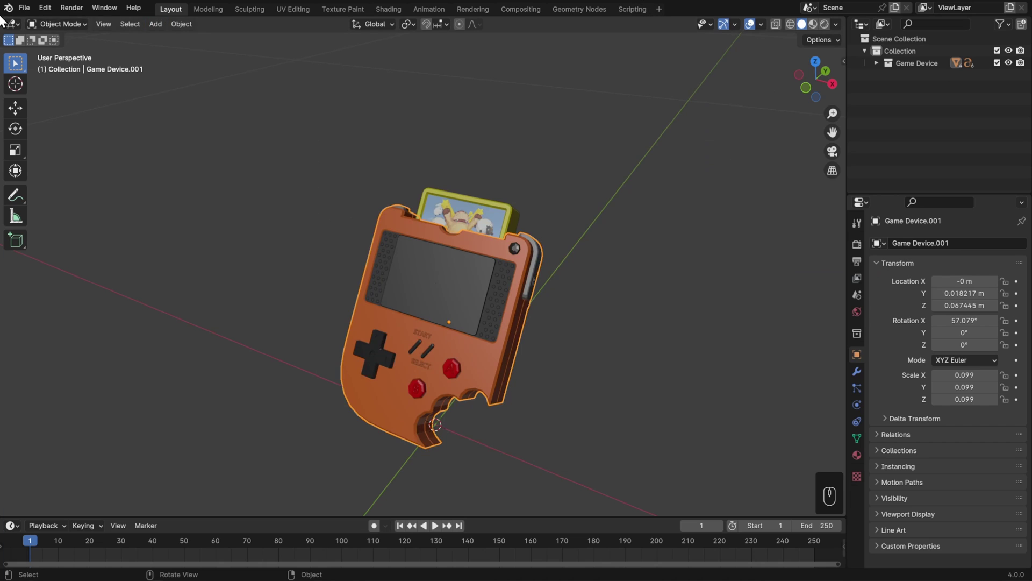
Reopen game_device_preview.blend without saving the untitled scene, then show File > External Data.
click(24, 8)
mouse_move(53, 45)
click(191, 45)
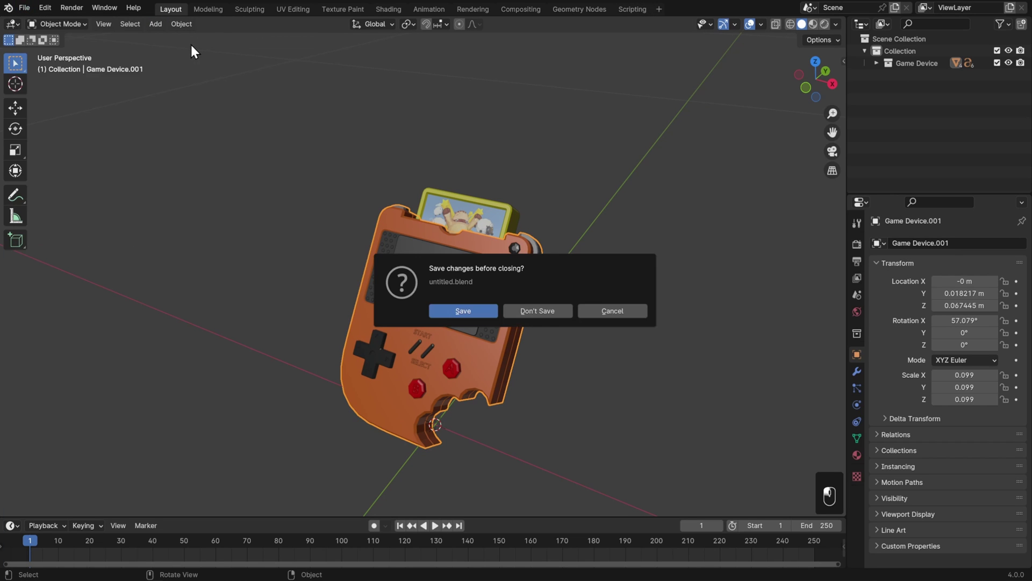
click(545, 311)
middle_drag(547, 172, 473, 220)
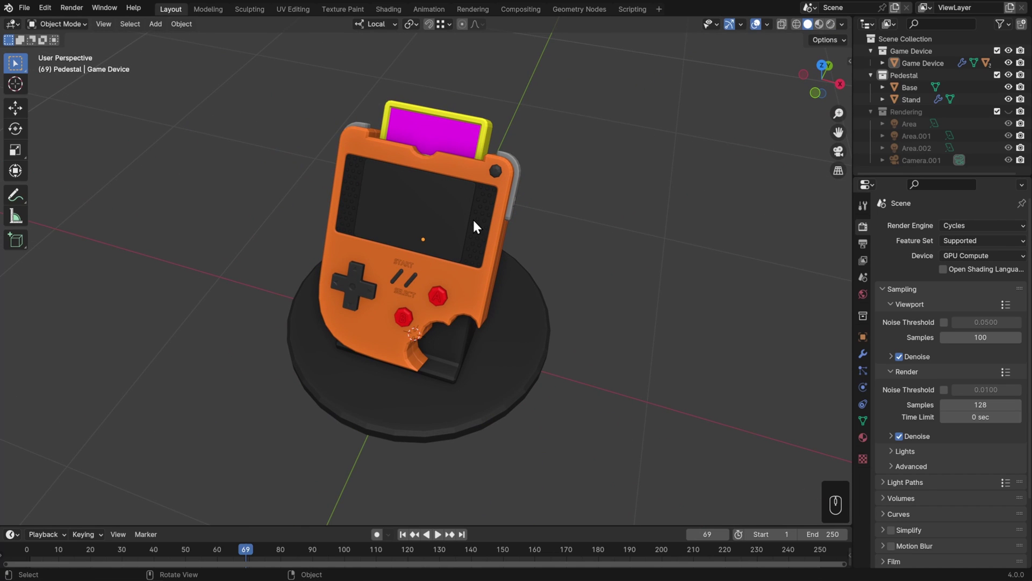
click(24, 8)
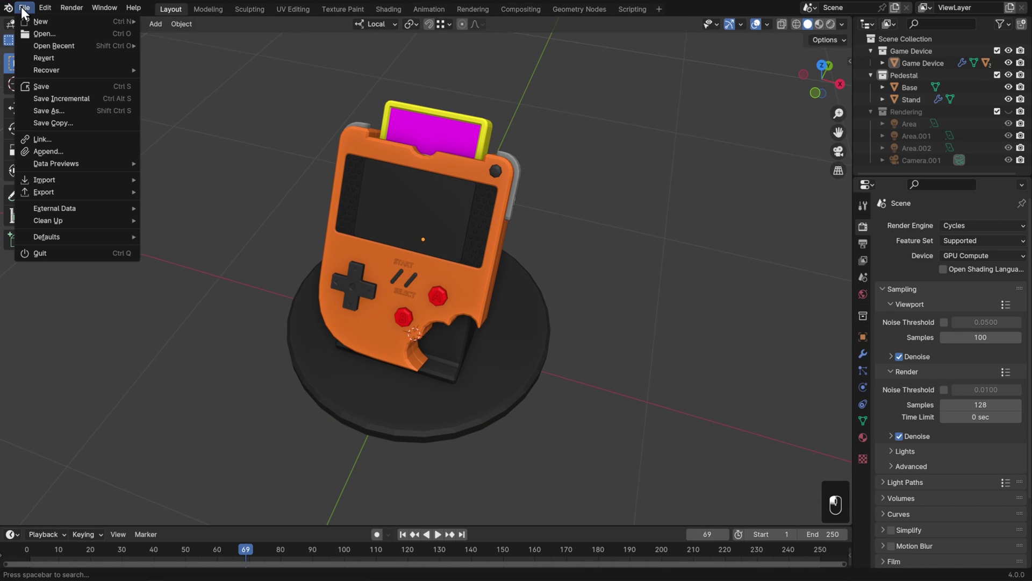
mouse_move(80, 208)
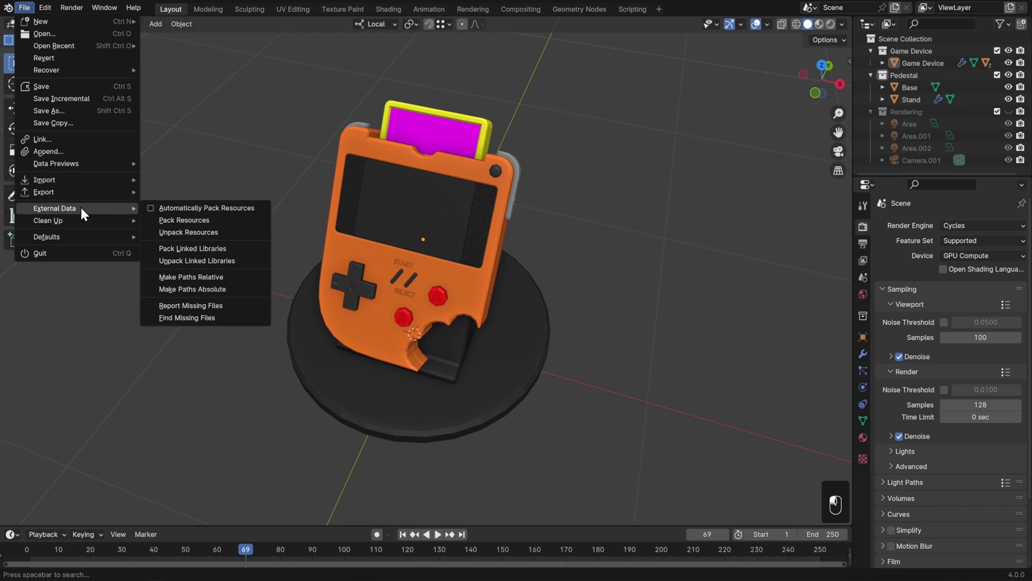